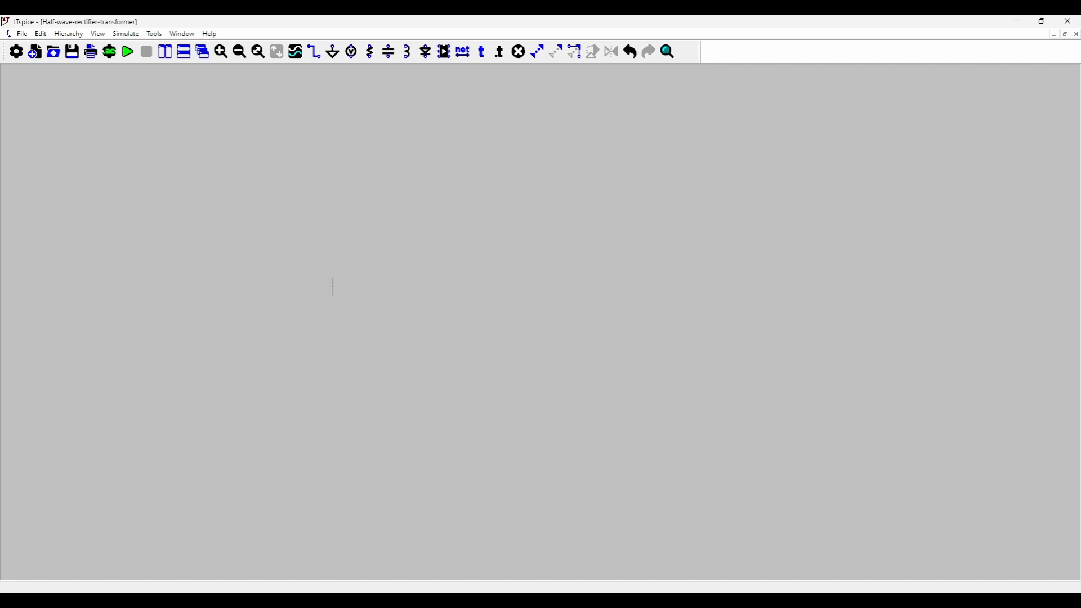
Place a voltage source with a SINE function of 325 V amplitude and 50 Hz, its value label left of the symbol.
{"action": "key", "text": "v"}
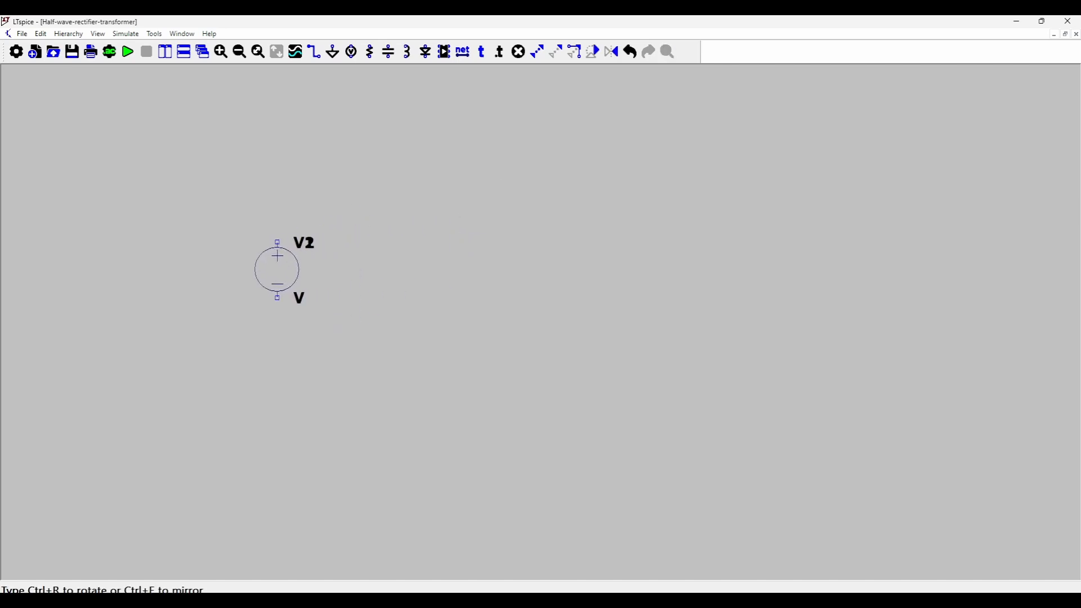
{"action": "key", "text": "Escape"}
{"action": "right_click", "coordinate": [292, 275]}
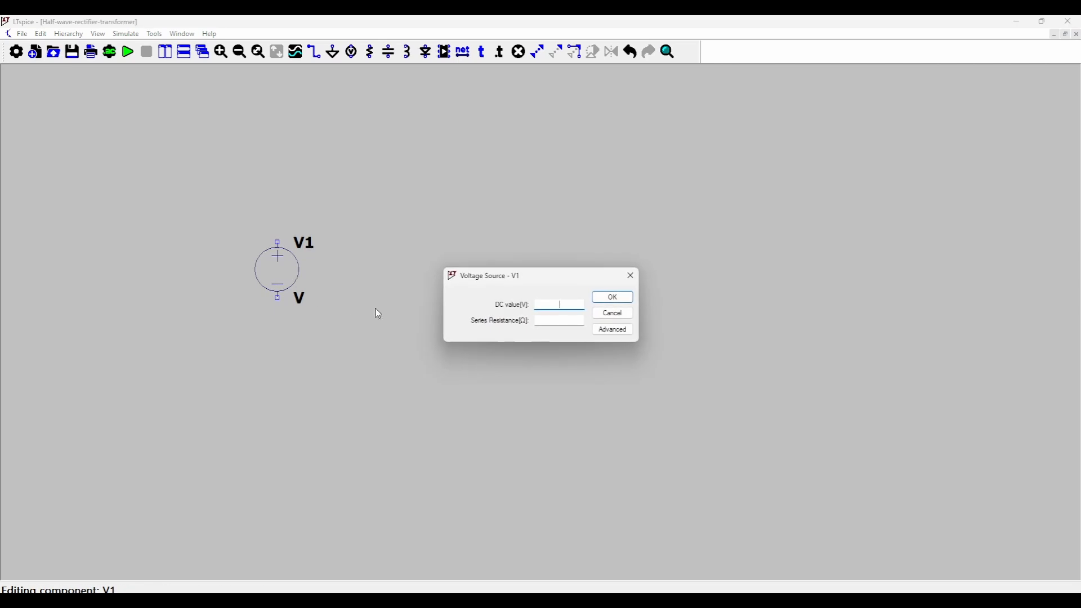
{"action": "left_click", "coordinate": [613, 329]}
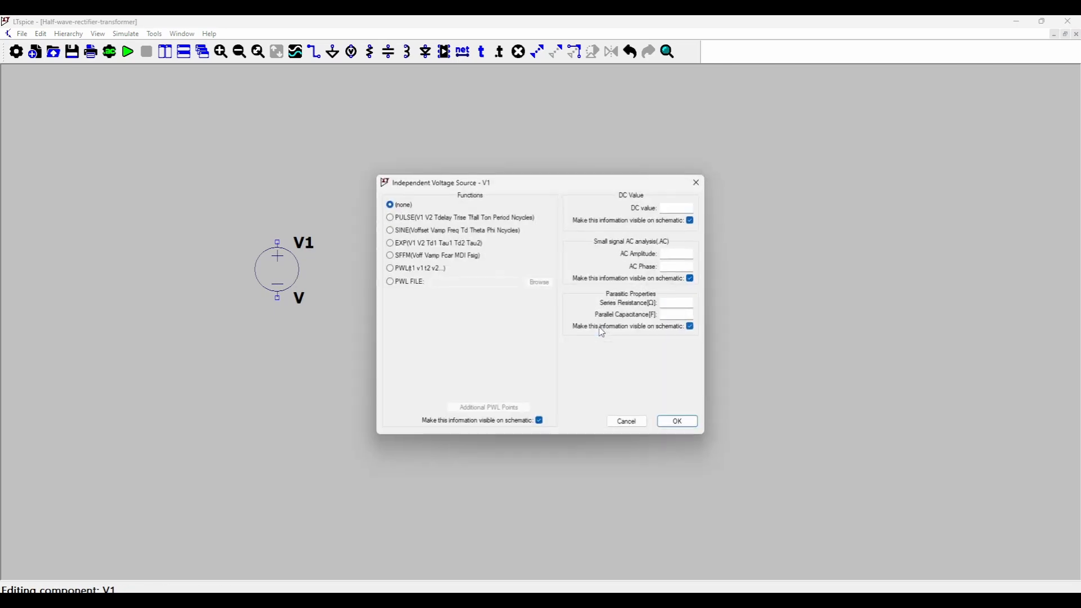
{"action": "left_click", "coordinate": [393, 232]}
{"action": "left_click", "coordinate": [514, 320]}
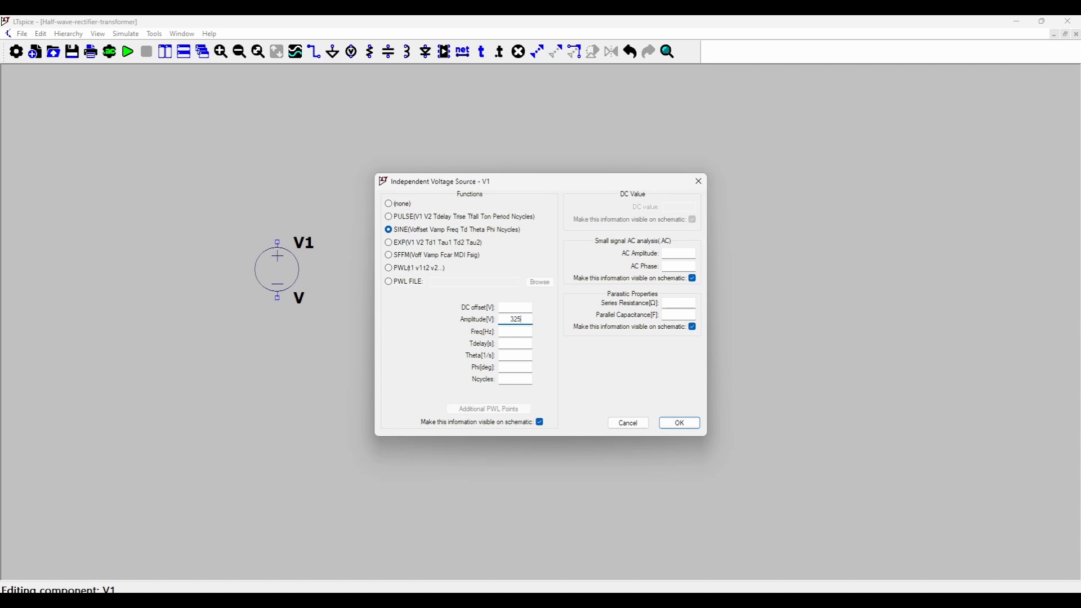
{"action": "left_click", "coordinate": [521, 332]}
{"action": "left_click", "coordinate": [682, 424]}
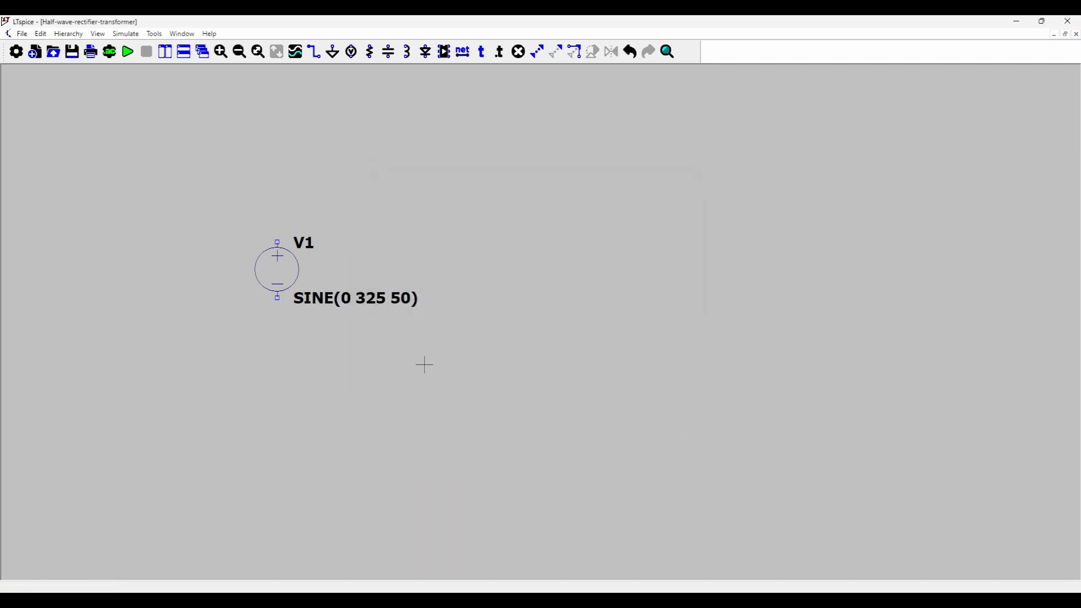
{"action": "left_click_drag", "start_coordinate": [381, 302], "coordinate": [208, 277]}
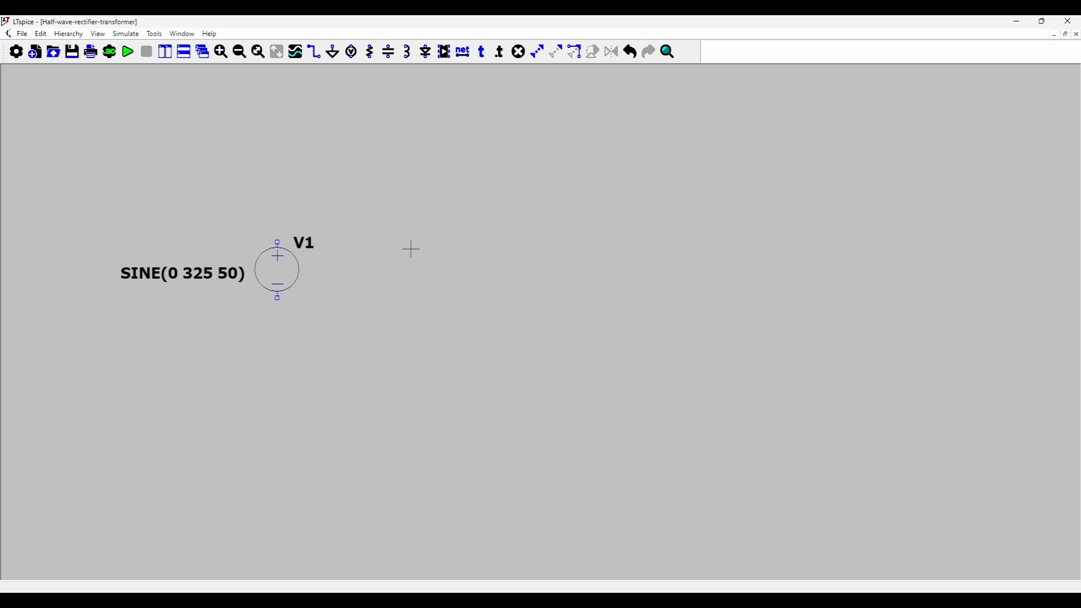
Place two vertical inductors, L1 and L2, side by side to the right of the voltage source.
{"action": "key", "text": "l"}
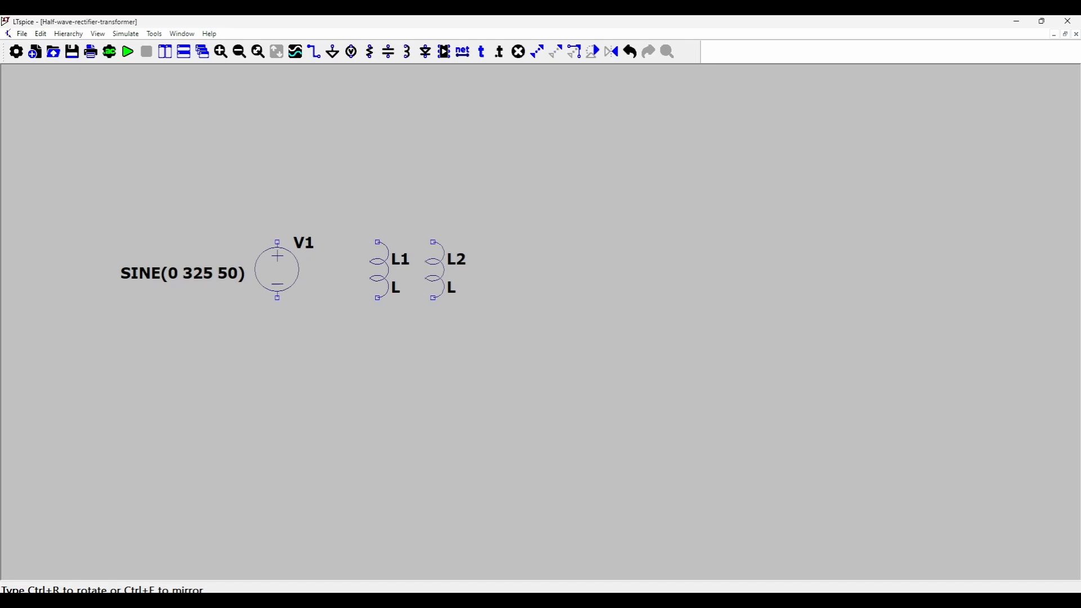
{"action": "left_click", "coordinate": [436, 269]}
{"action": "key", "text": "Escape"}
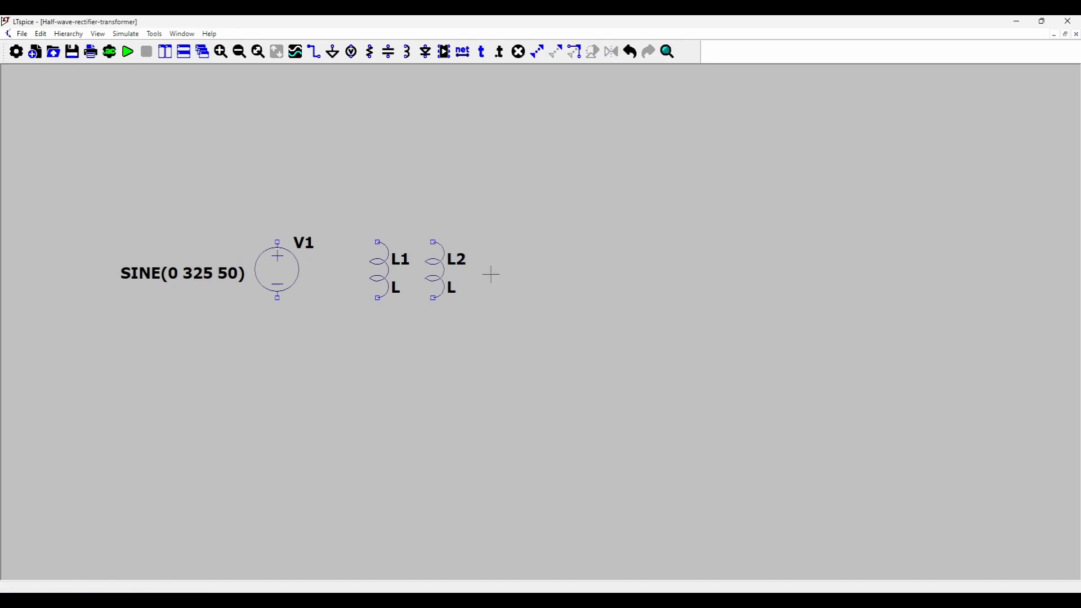
Add the SPICE directive "K L1 L2 1" above the two inductors to couple them.
{"action": "left_click", "coordinate": [497, 58]}
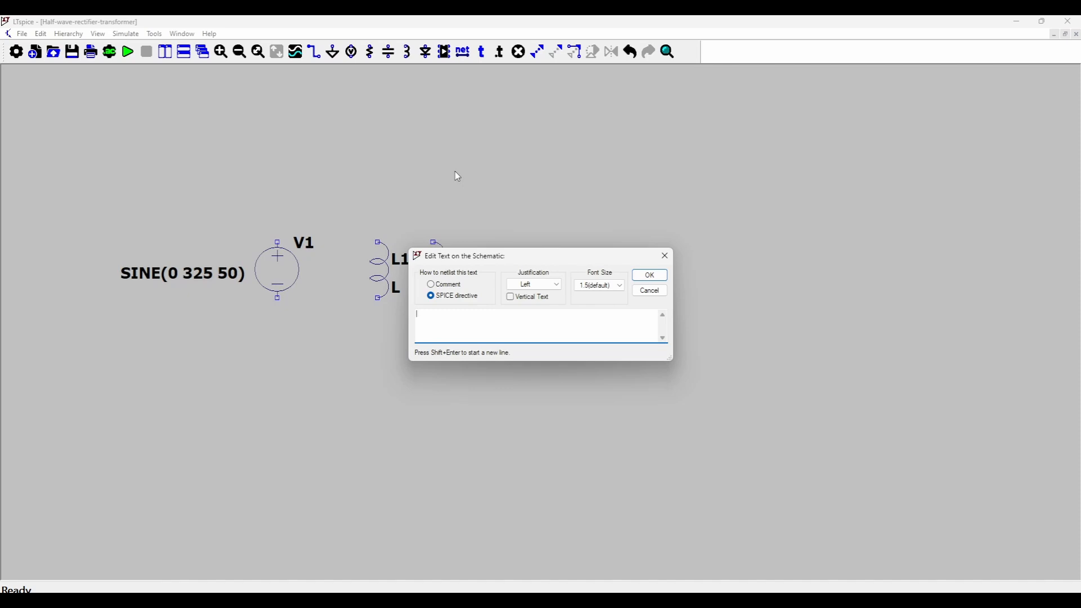
{"action": "type", "text": "K L1 L2 1"}
{"action": "left_click", "coordinate": [636, 280]}
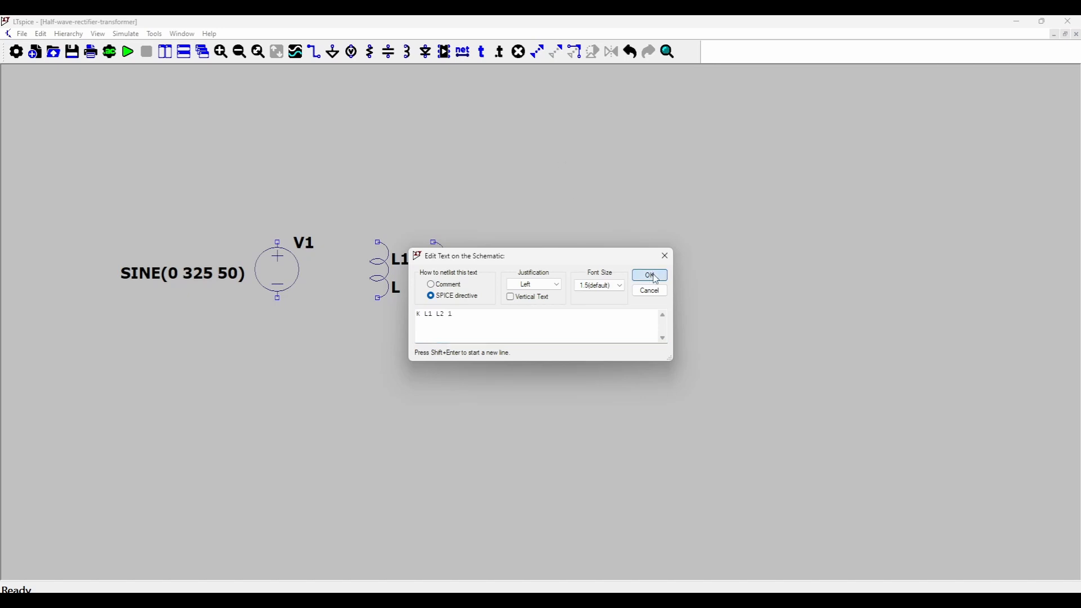
{"action": "left_click", "coordinate": [376, 201]}
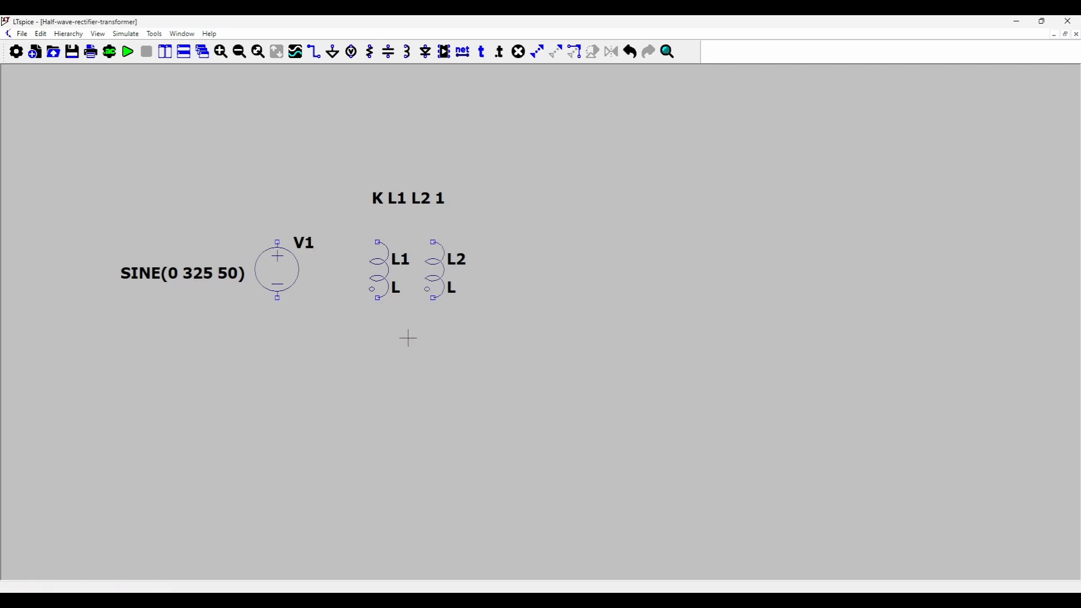
Rotate and mirror inductor L1 so its polarity dot is at the upper end, facing the voltage source.
{"action": "key", "text": "d"}
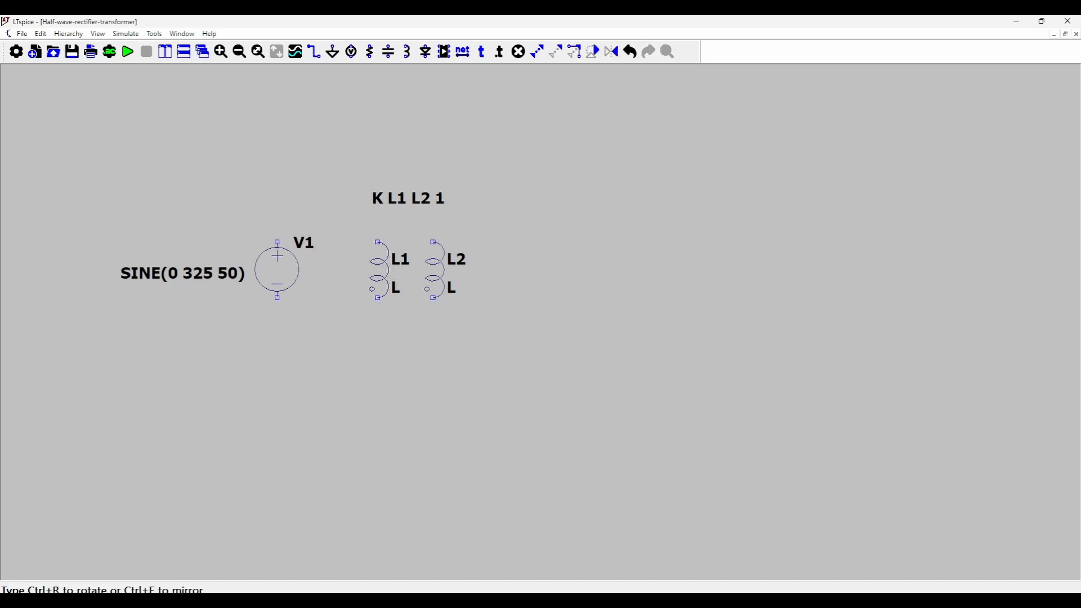
{"action": "key", "text": "ctrl+r"}
{"action": "key", "text": "ctrl+r"}
{"action": "key", "text": "ctrl+e"}
{"action": "left_click", "coordinate": [393, 284]}
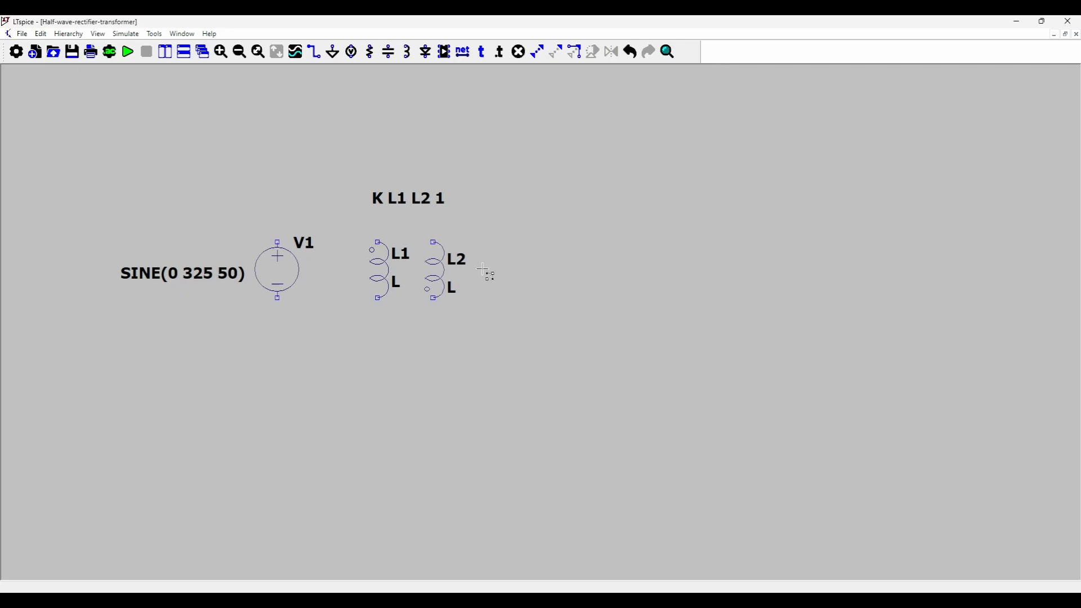
Rotate inductor L2 by 180° and align it beside L1 with its polarity dot at the upper outer end.
{"action": "left_click", "coordinate": [445, 273]}
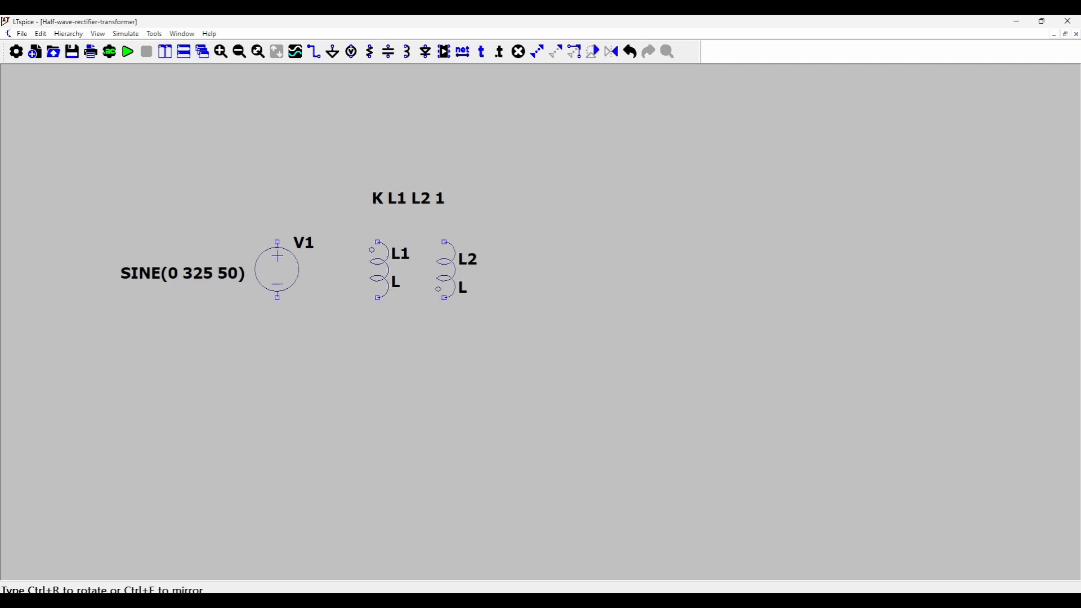
{"action": "left_click", "coordinate": [445, 277]}
{"action": "left_click", "coordinate": [444, 265]}
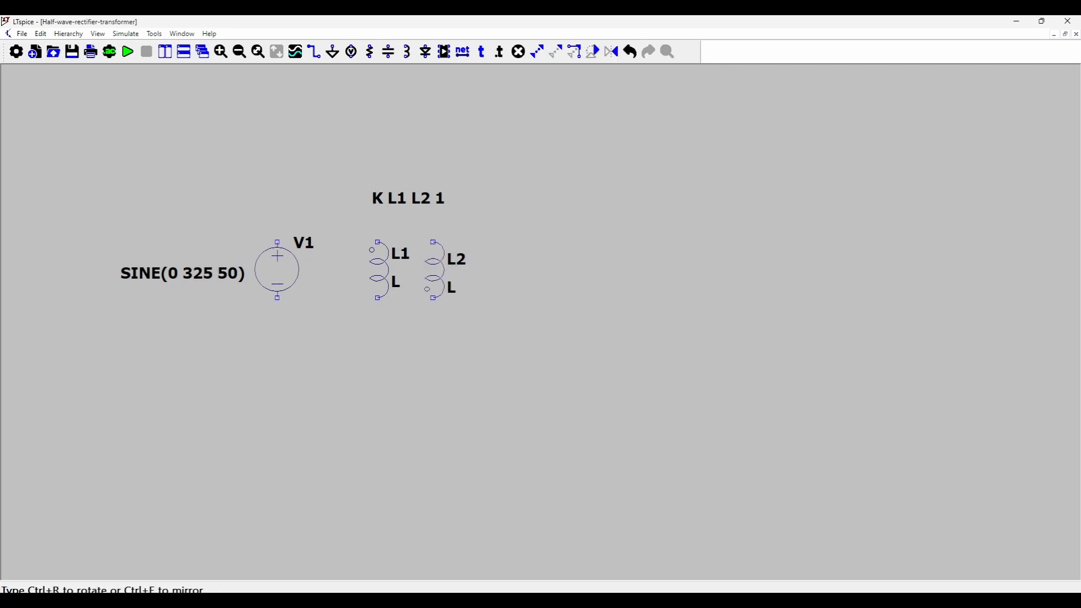
{"action": "key", "text": "ctrl+r"}
{"action": "key", "text": "ctrl+r"}
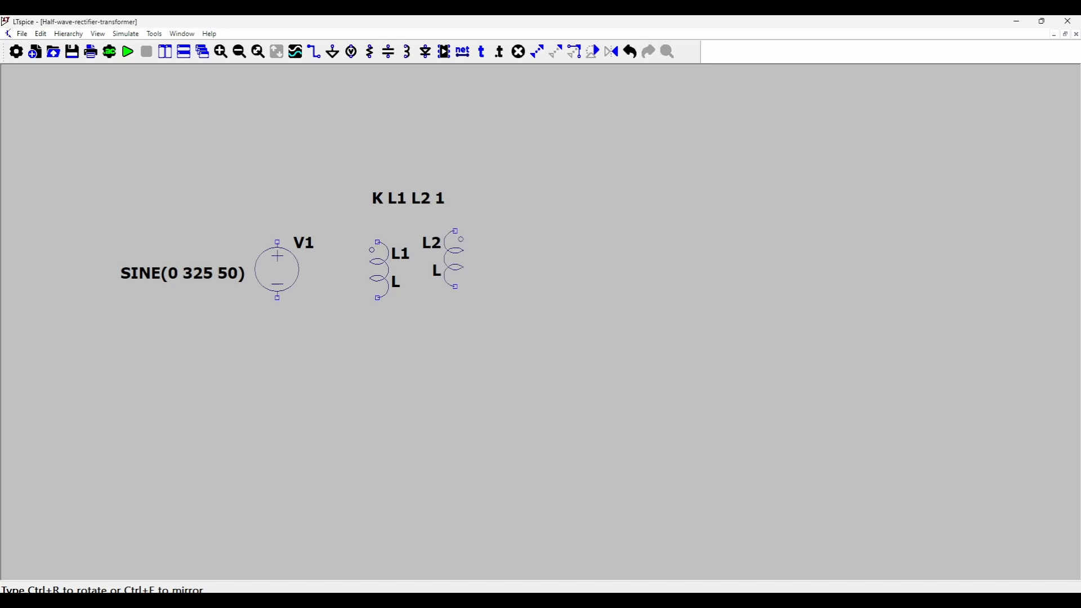
{"action": "key", "text": "ctrl+r"}
{"action": "key", "text": "ctrl+r"}
{"action": "left_click", "coordinate": [444, 278]}
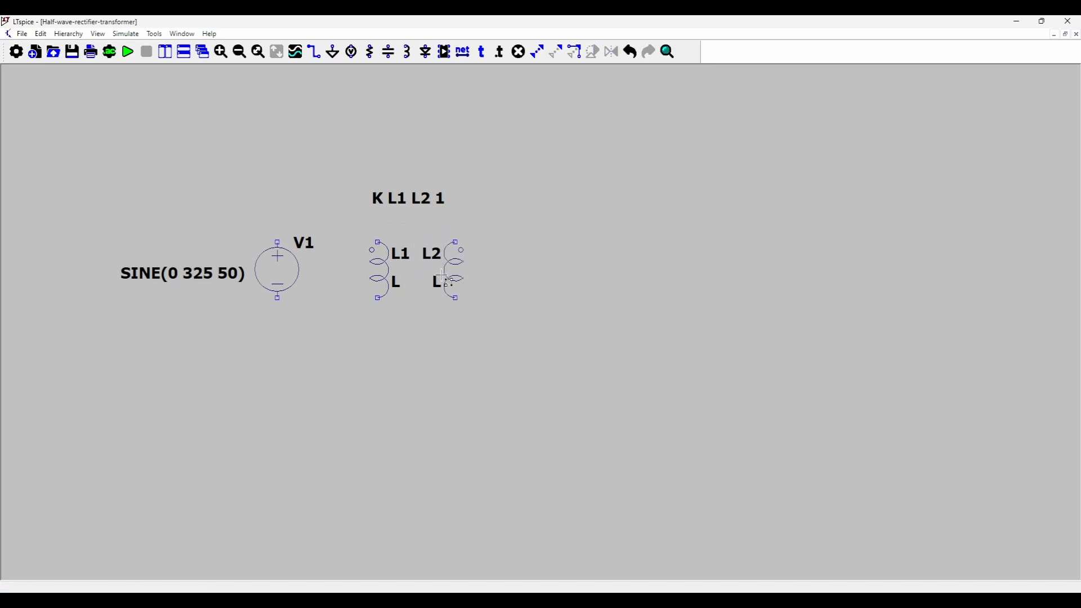
Place a horizontal diode pointing right, level with the upper terminal of inductor L2.
{"action": "key", "text": "d"}
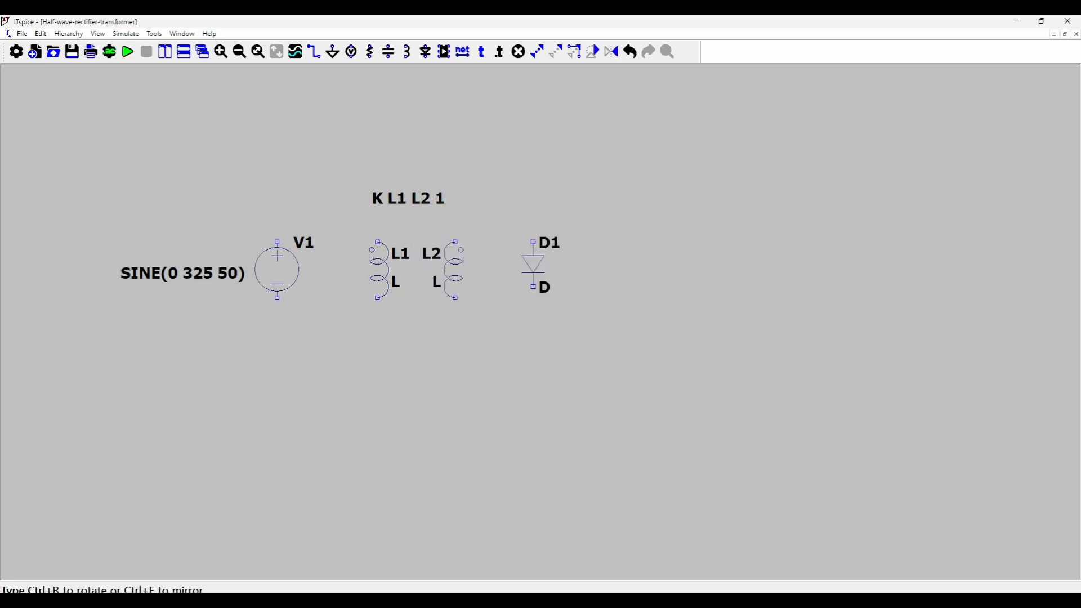
{"action": "key", "text": "ctrl+r"}
{"action": "key", "text": "ctrl+r"}
{"action": "key", "text": "ctrl+r"}
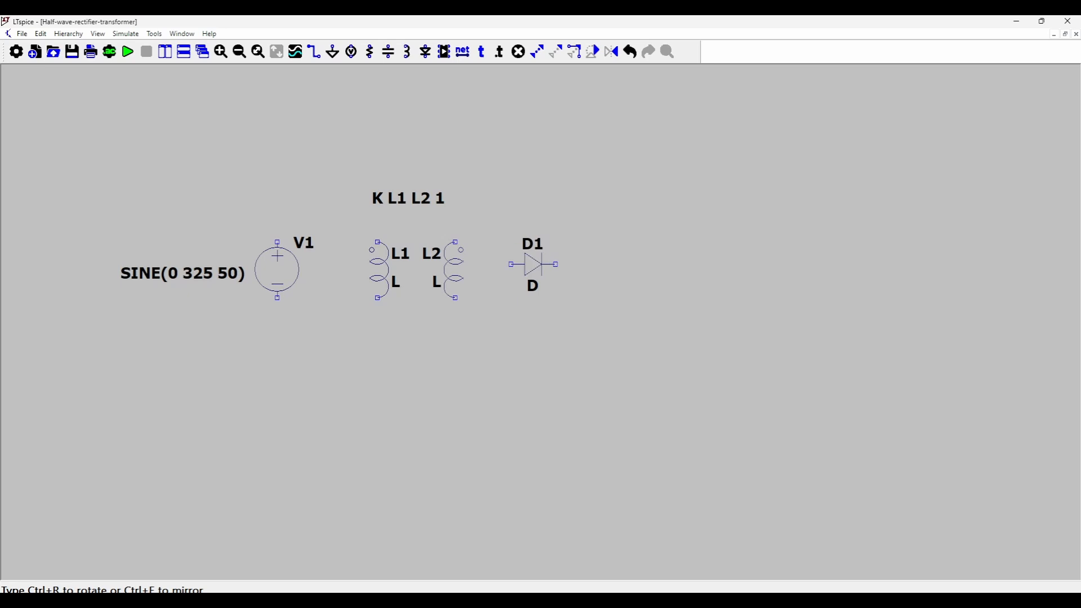
{"action": "left_click", "coordinate": [534, 242]}
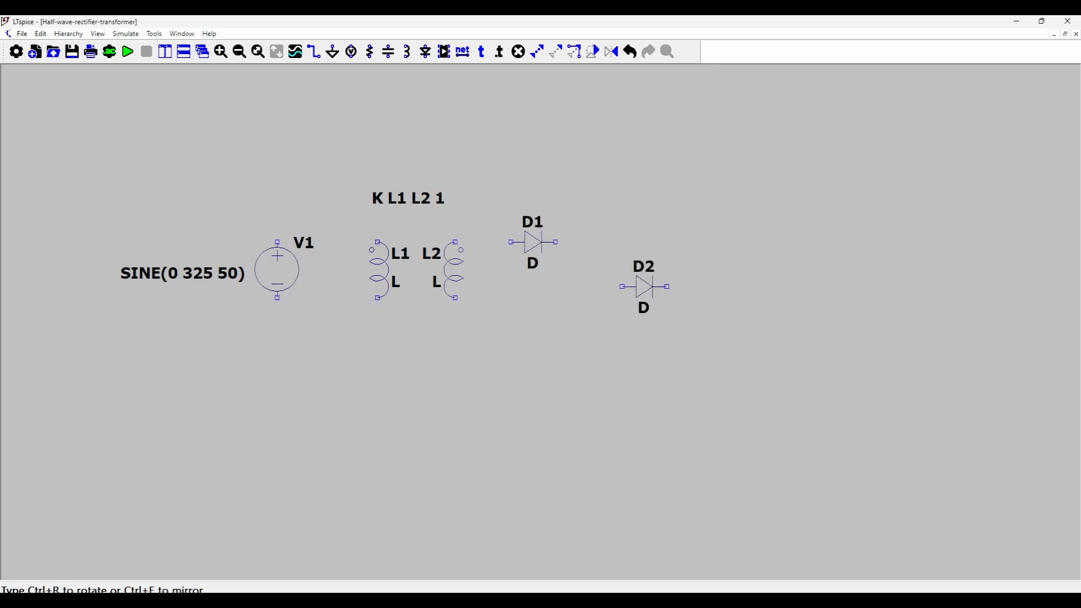
Place a vertical resistor to the right of the diode and a capacitor beside it.
{"action": "key", "text": "r"}
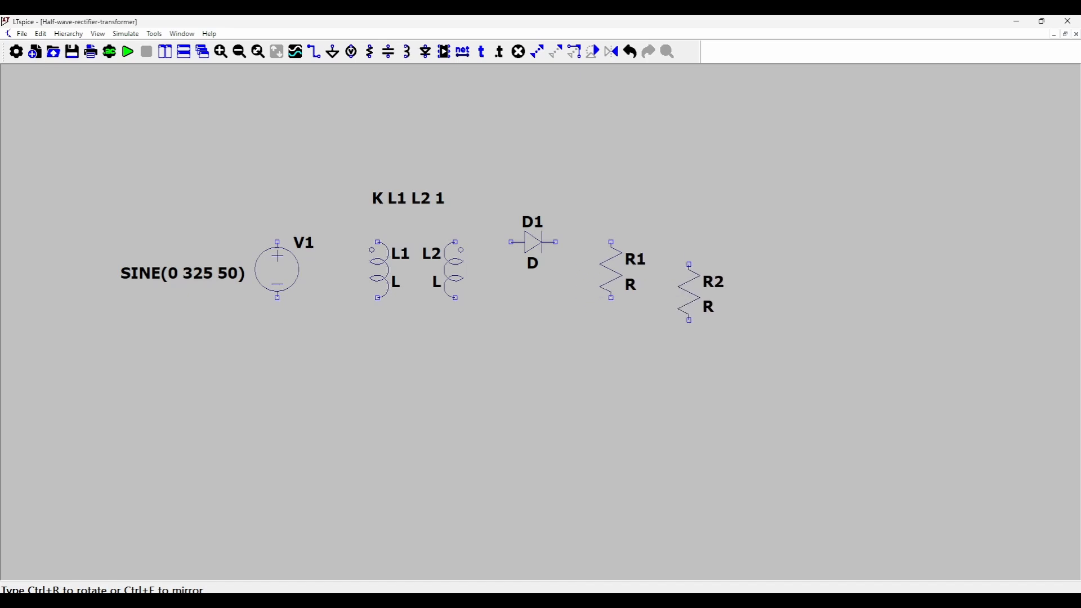
{"action": "key", "text": "c"}
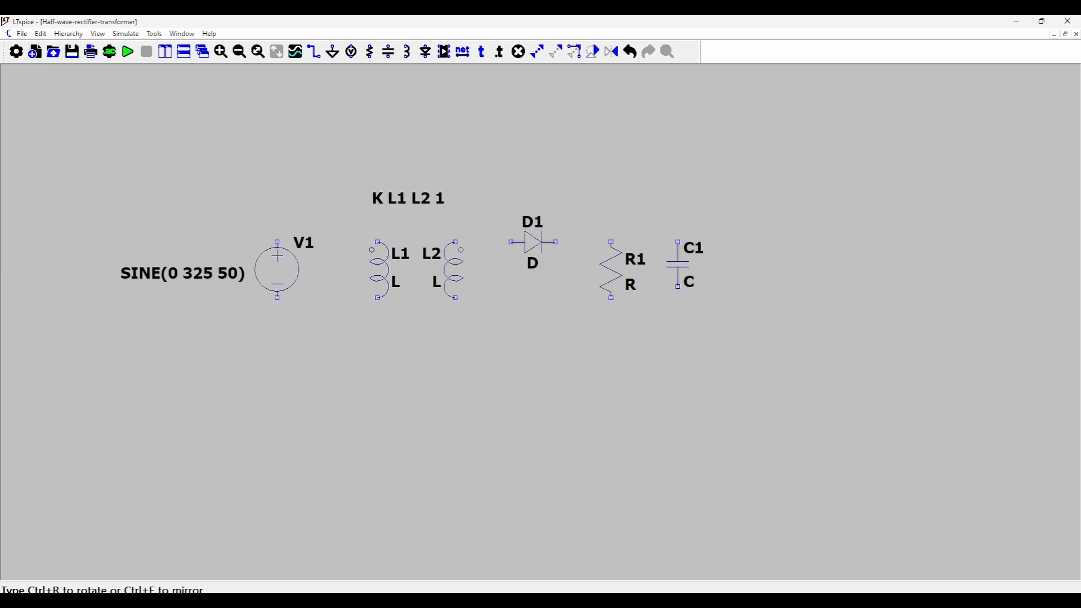
{"action": "left_click", "coordinate": [678, 248]}
{"action": "key", "text": "Escape"}
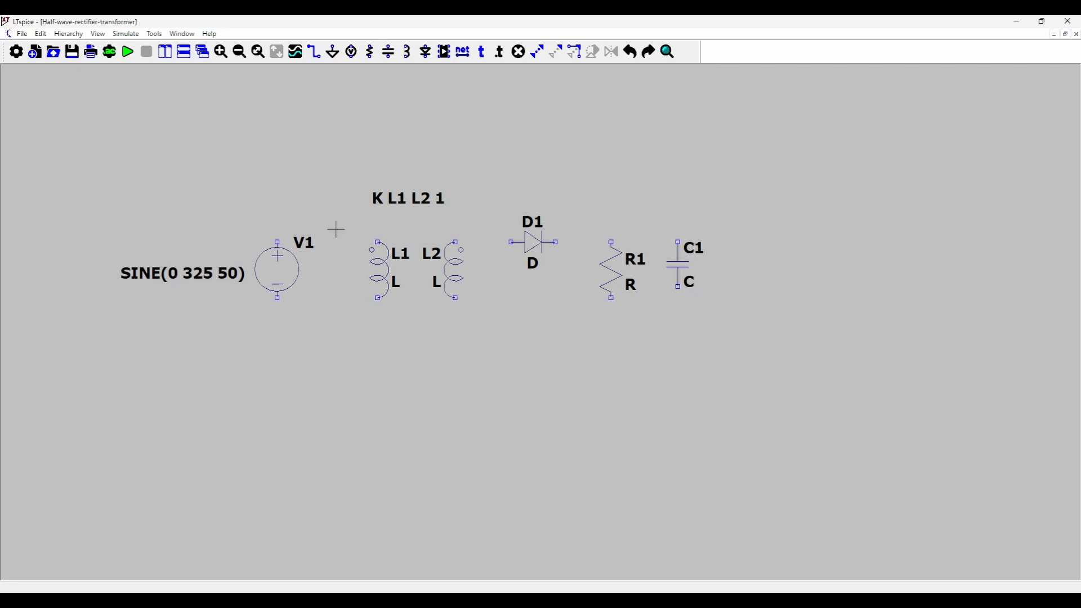
Place a horizontal resistor between the upper terminals of source V1 and inductor L1.
{"action": "key", "text": "r"}
{"action": "key", "text": "ctrl+r"}
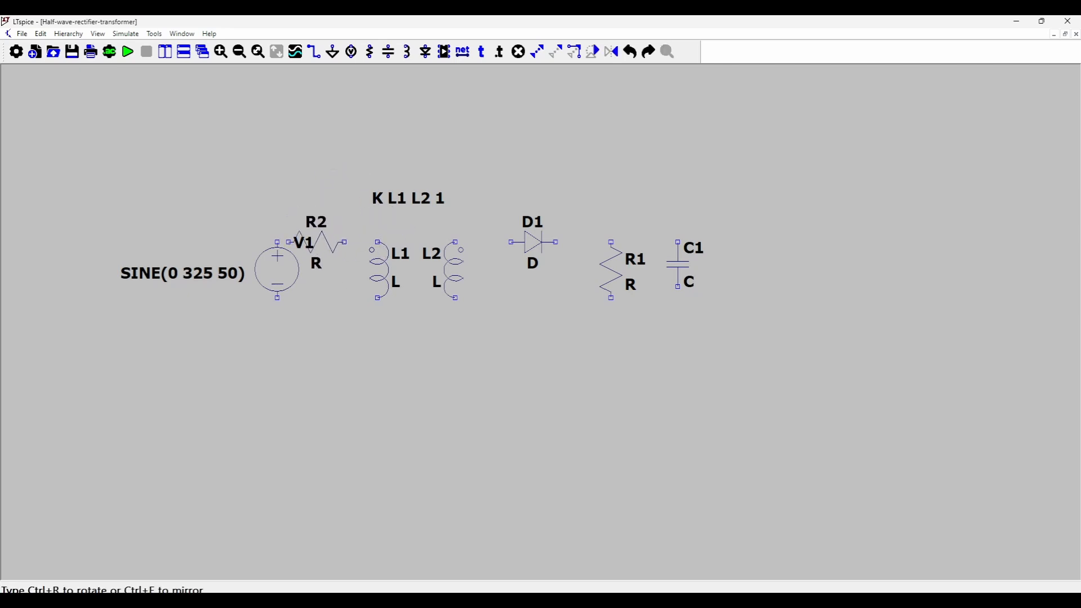
{"action": "left_click", "coordinate": [332, 242]}
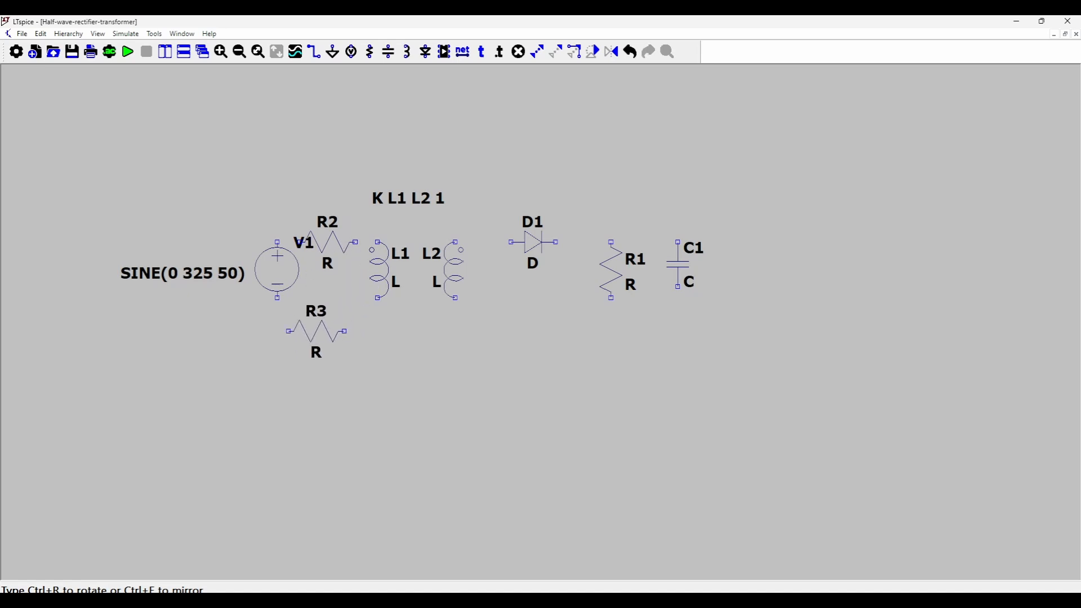
{"action": "key", "text": "Escape"}
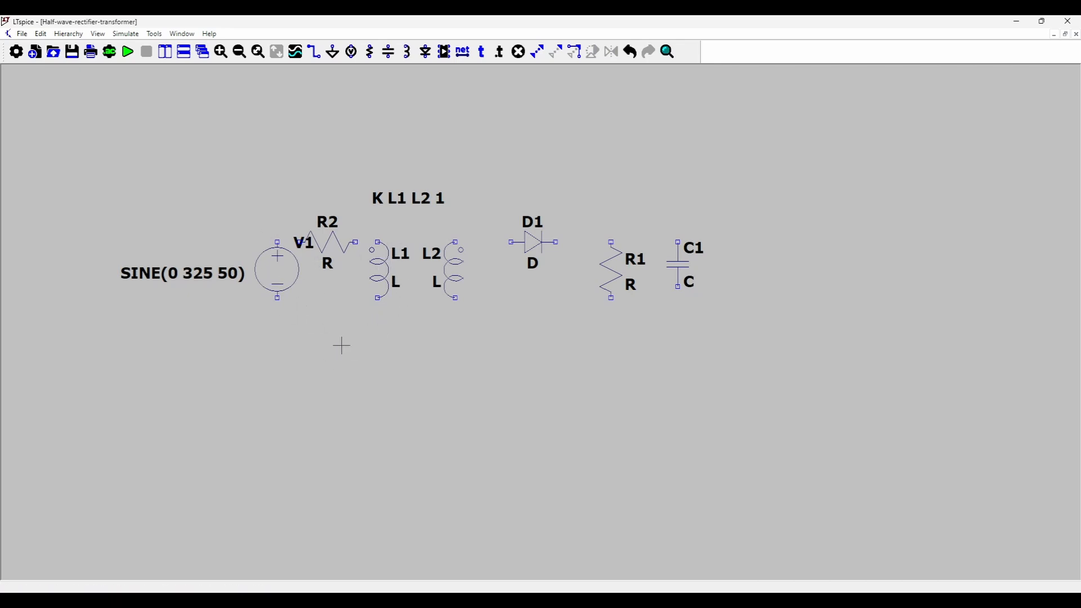
Wire the primary loop from source V1 through resistor R2 and inductor L1 back to the source.
{"action": "key", "text": "F3"}
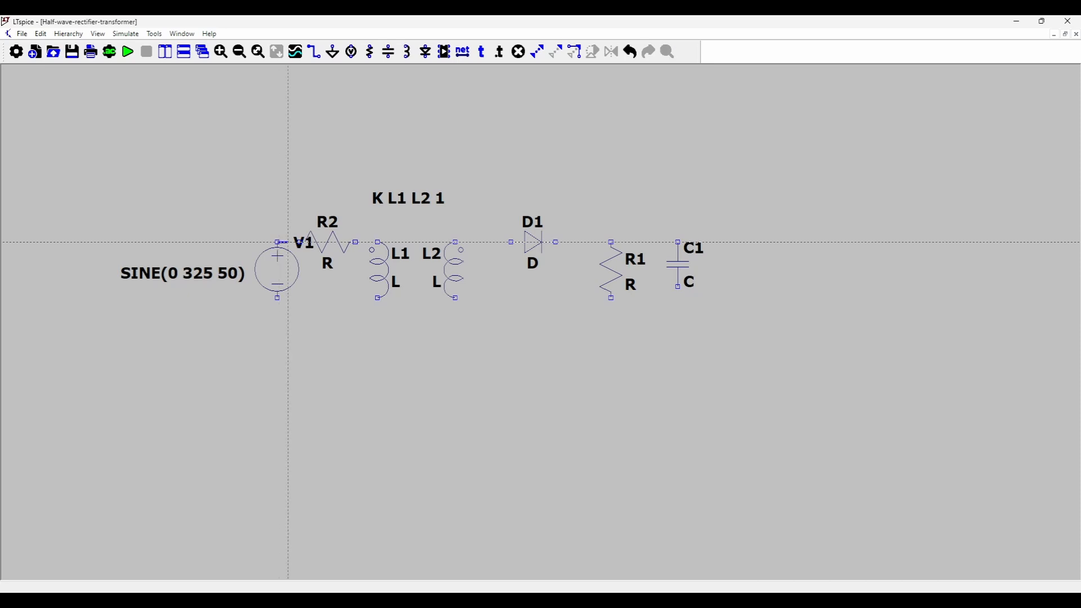
{"action": "left_click", "coordinate": [356, 242]}
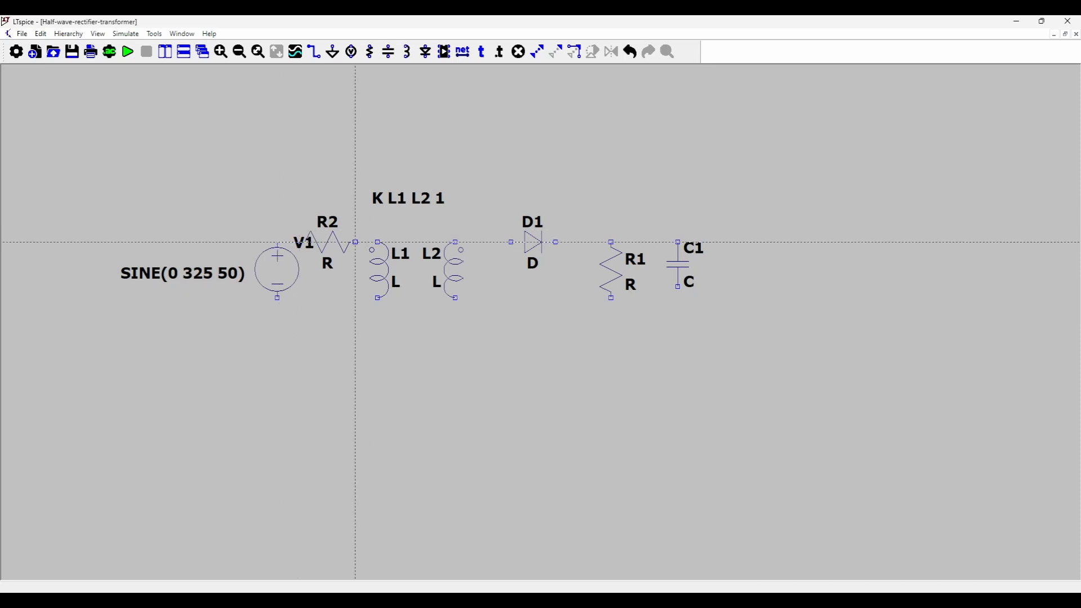
{"action": "left_click", "coordinate": [378, 242]}
{"action": "left_click", "coordinate": [277, 297]}
{"action": "left_click", "coordinate": [378, 297]}
Wire the secondary loop from inductor L2 through diode D1 to R1 and C1 in parallel, returning to L2.
{"action": "left_click", "coordinate": [555, 242]}
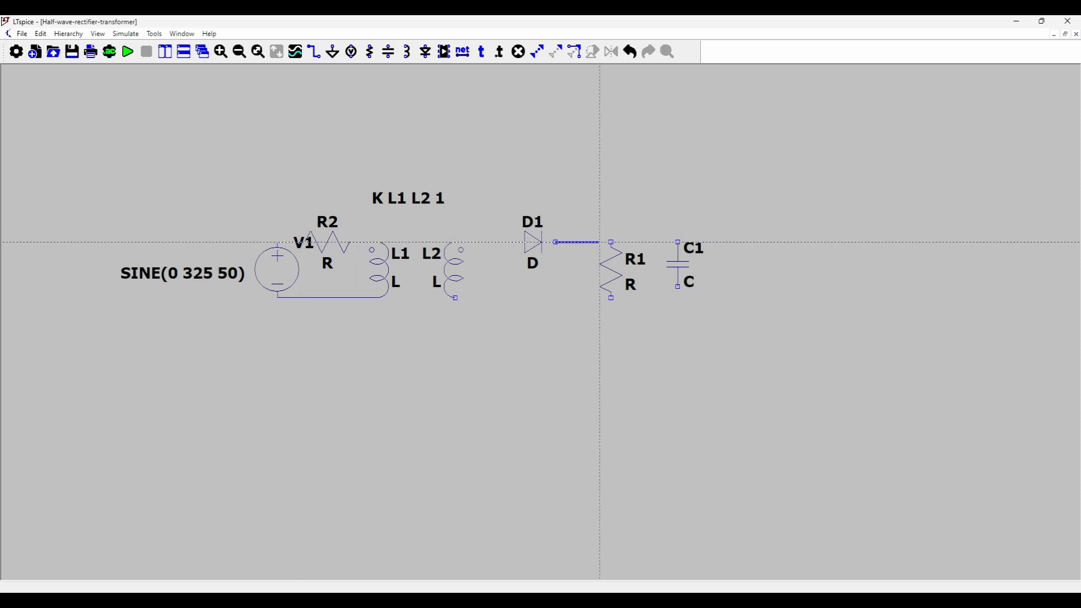
{"action": "left_click", "coordinate": [611, 242]}
{"action": "left_click", "coordinate": [610, 242]}
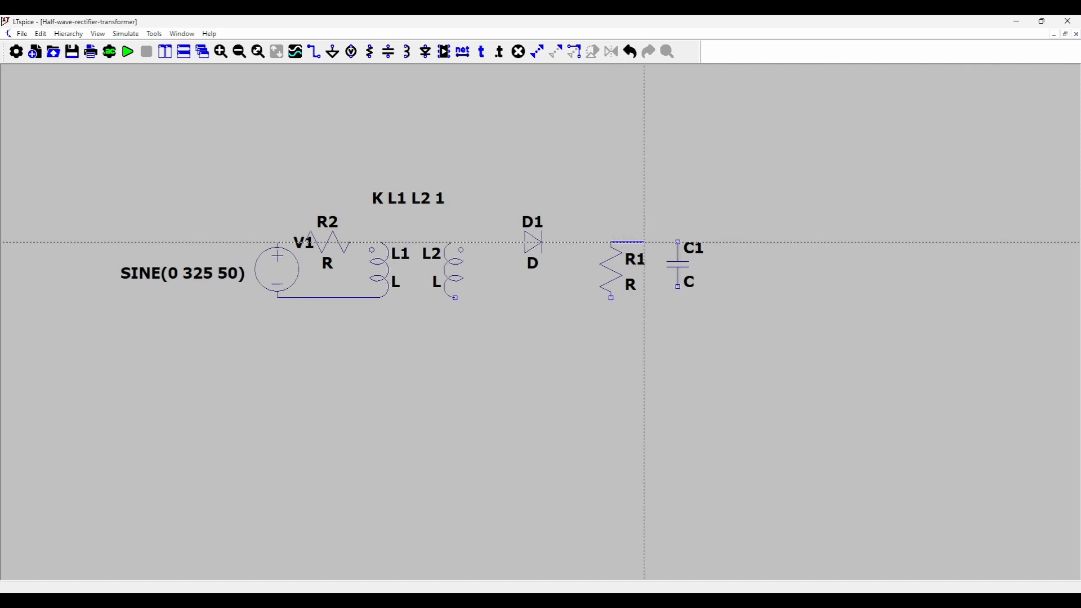
{"action": "left_click", "coordinate": [679, 242]}
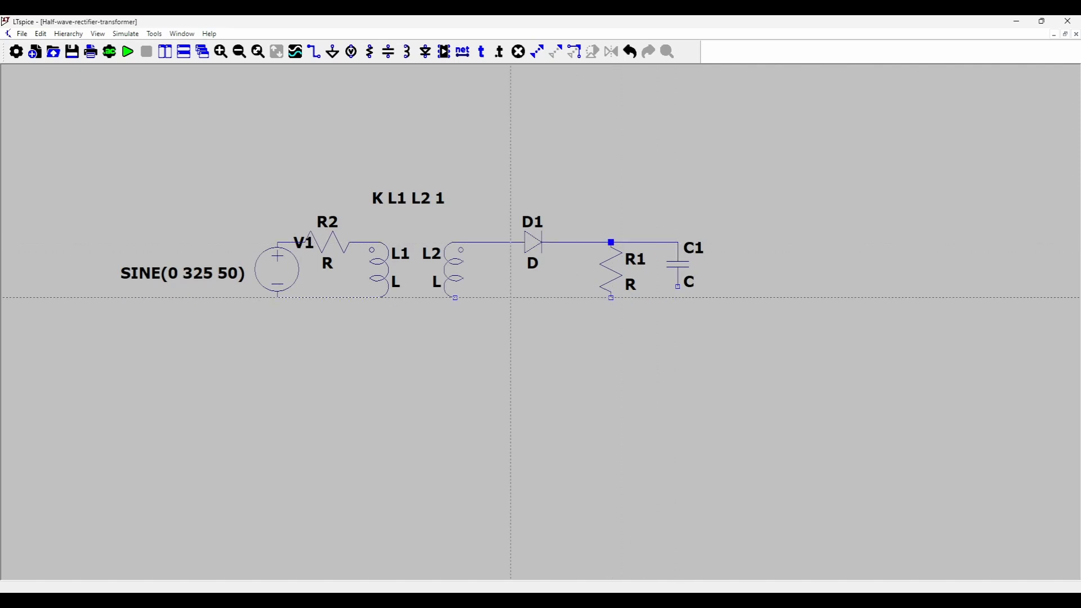
{"action": "left_click", "coordinate": [455, 297]}
{"action": "left_click", "coordinate": [610, 297]}
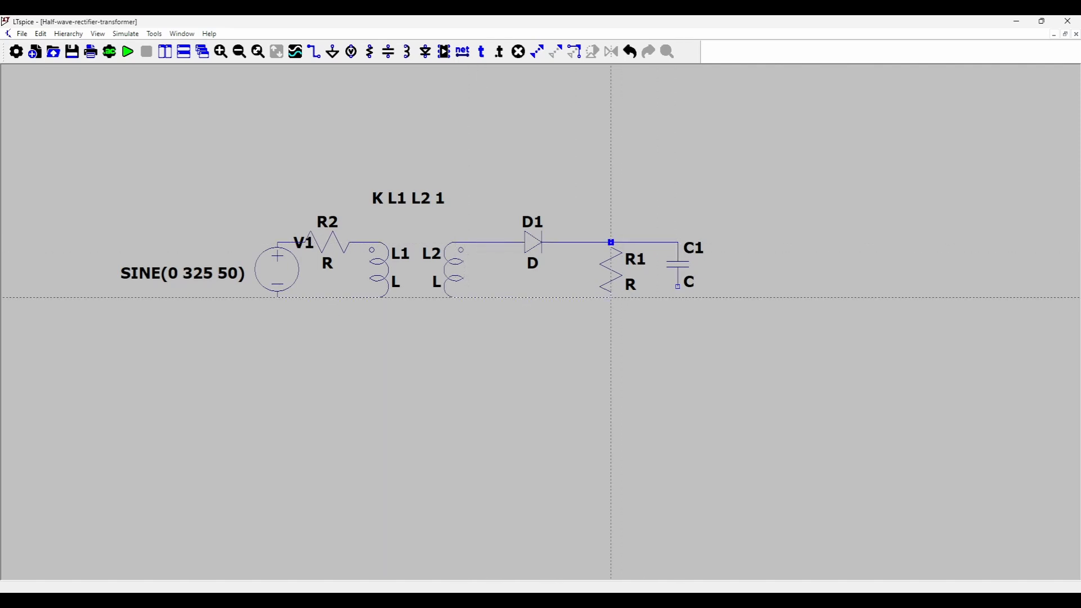
{"action": "left_click", "coordinate": [611, 297]}
{"action": "left_click", "coordinate": [679, 297]}
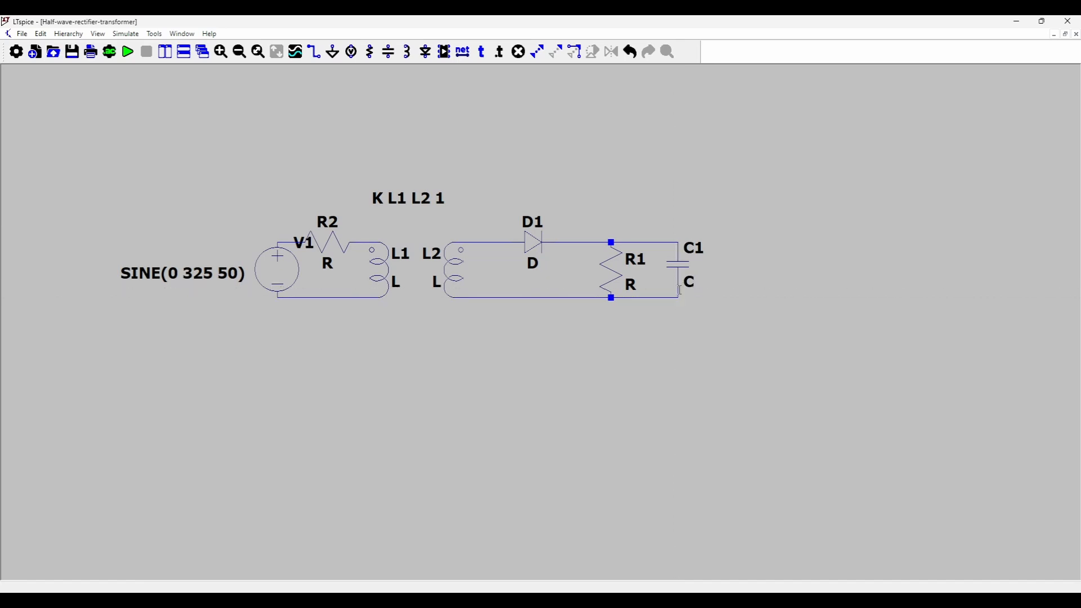
{"action": "key", "text": "Escape"}
Set the resistance of primary series resistor R2 to 0.001 Ω.
{"action": "right_click", "coordinate": [331, 244]}
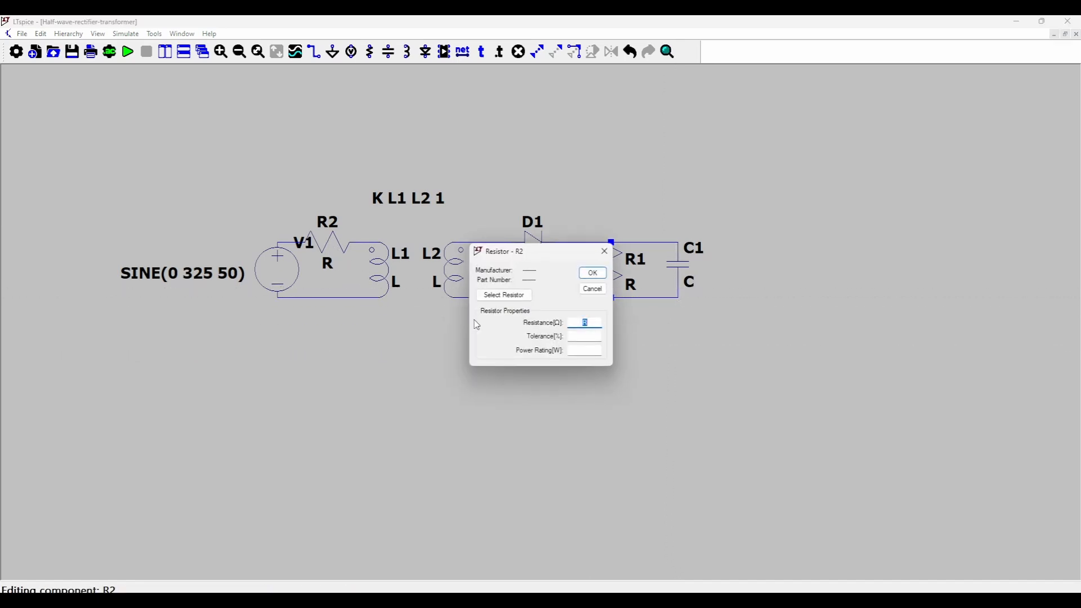
{"action": "type", "text": "0.001"}
{"action": "left_click", "coordinate": [594, 273]}
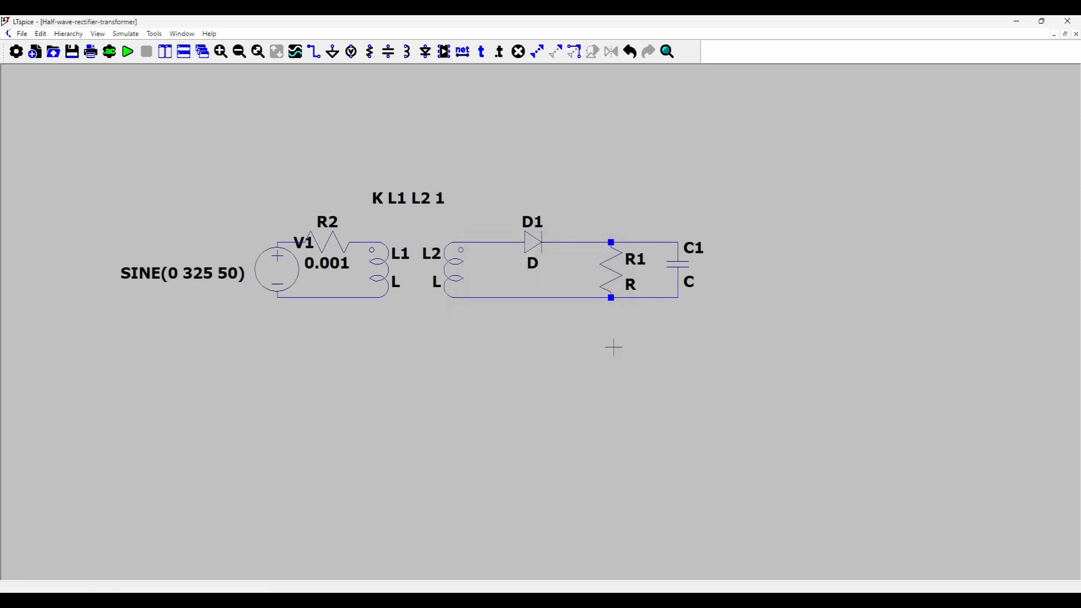
Set the inductance of primary winding L1 to 5126m.
{"action": "right_click", "coordinate": [379, 274]}
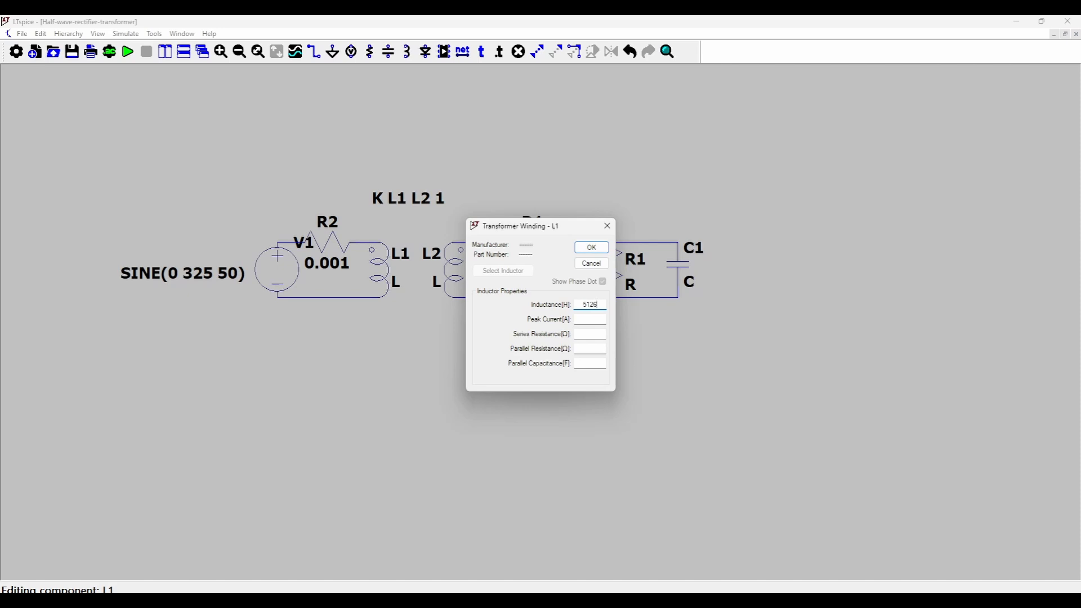
{"action": "type", "text": "M"}
{"action": "key", "text": "BackSpace"}
{"action": "type", "text": "m"}
{"action": "left_click", "coordinate": [596, 254]}
Set the inductance of secondary winding L2 to 1m and move its value label inside the secondary loop.
{"action": "right_click", "coordinate": [448, 278]}
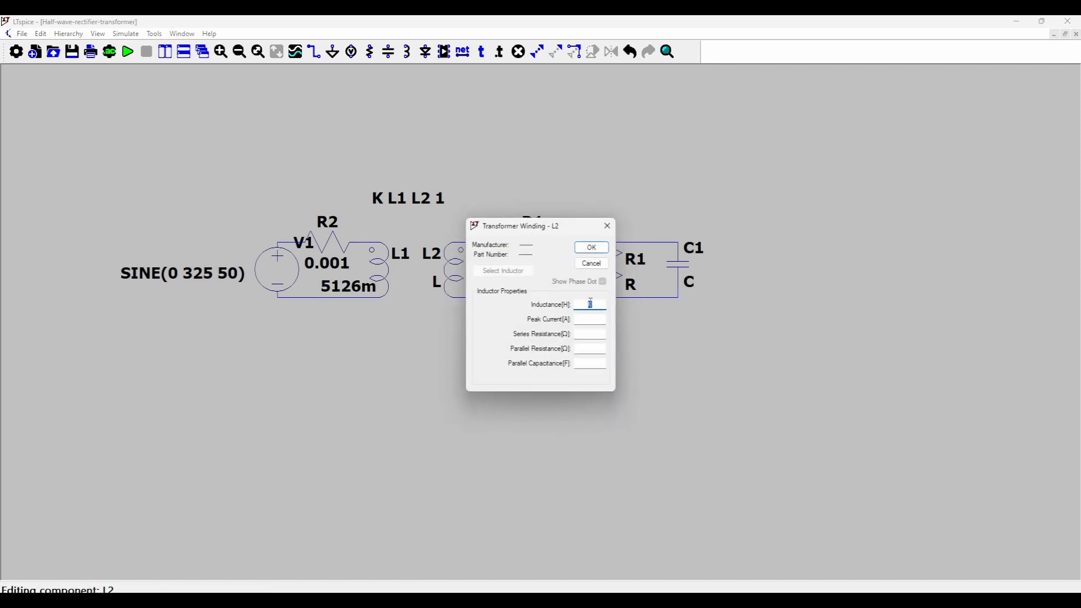
{"action": "left_click", "coordinate": [591, 248]}
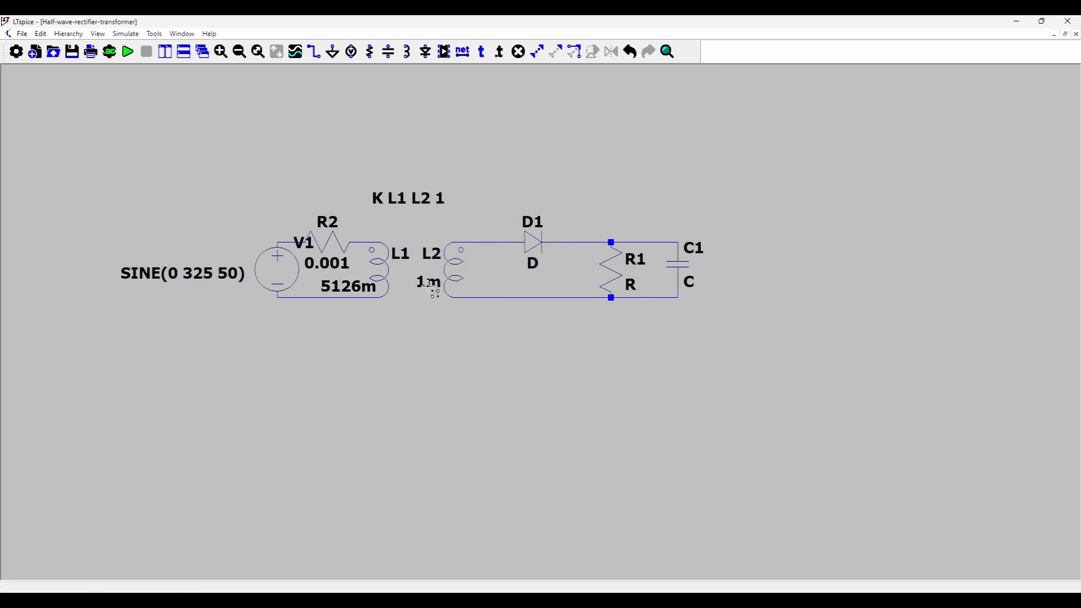
{"action": "left_click_drag", "start_coordinate": [427, 291], "coordinate": [472, 297]}
Set the resistance of load resistor R1 to 1 Ω.
{"action": "right_click", "coordinate": [615, 274]}
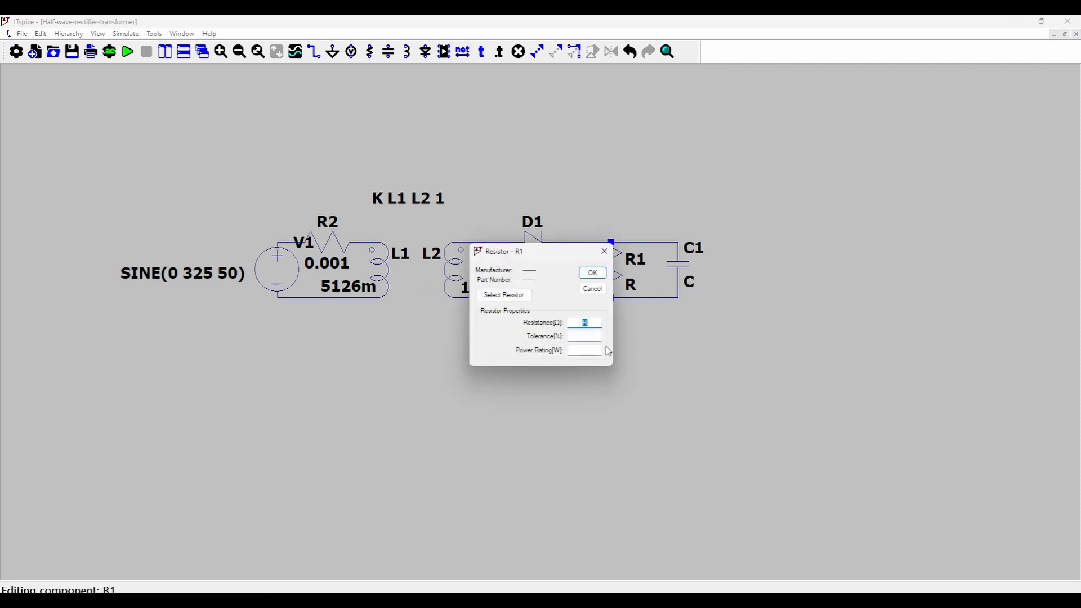
{"action": "type", "text": "1"}
{"action": "left_click", "coordinate": [593, 273]}
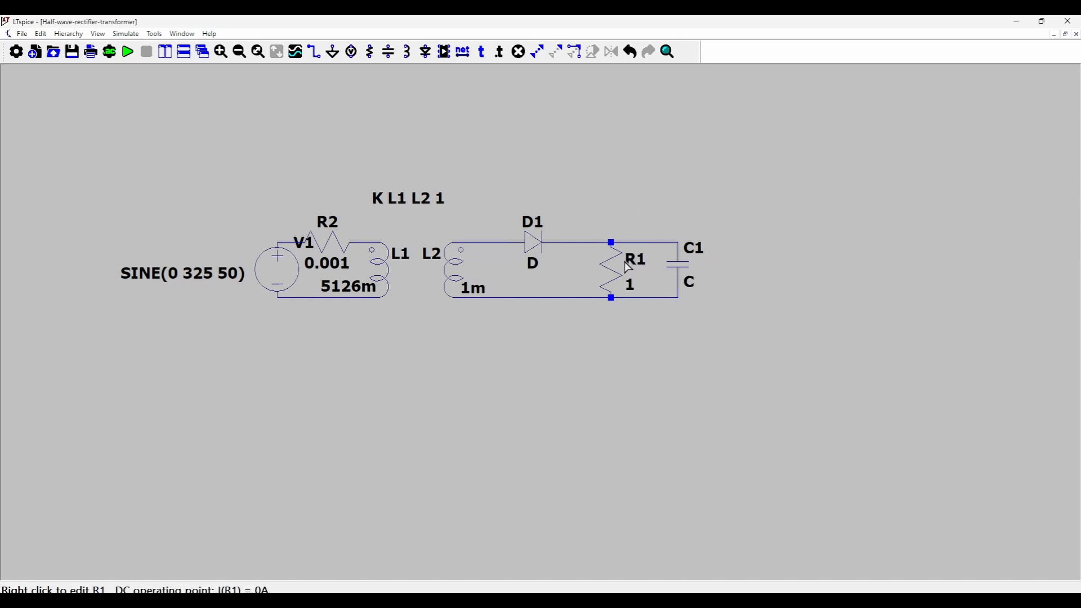
Add the SPICE directive .step param C 100m 400m 50m above the load and set C1's value to {C}.
{"action": "left_click", "coordinate": [501, 53]}
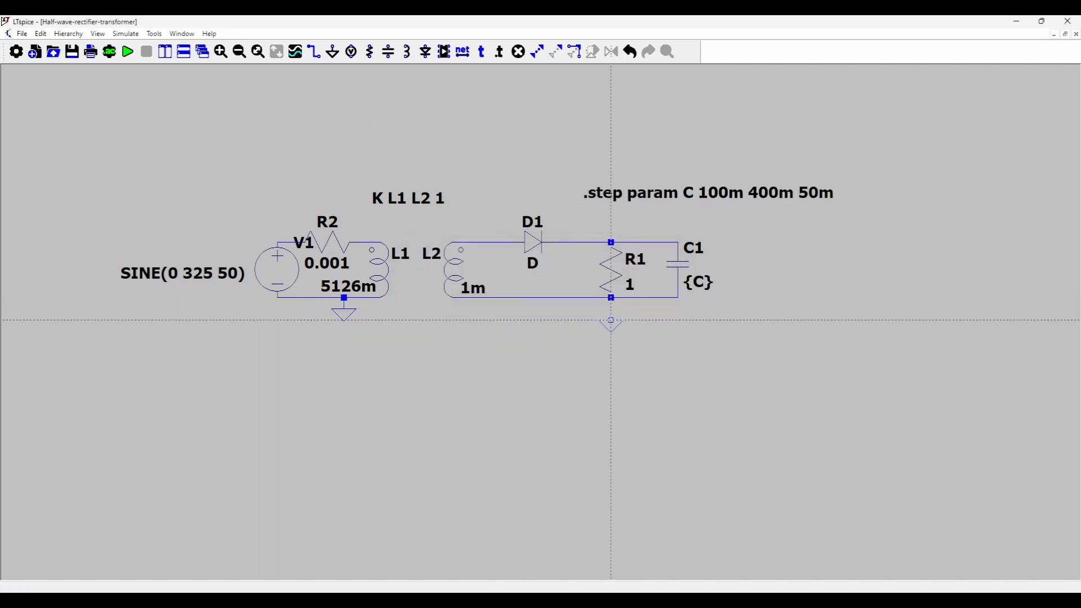
Place a ground below load resistor R1 and wire it to the secondary return node.
{"action": "left_click", "coordinate": [611, 320]}
{"action": "left_click", "coordinate": [611, 298]}
{"action": "key", "text": "Escape"}
{"action": "key", "text": "F3"}
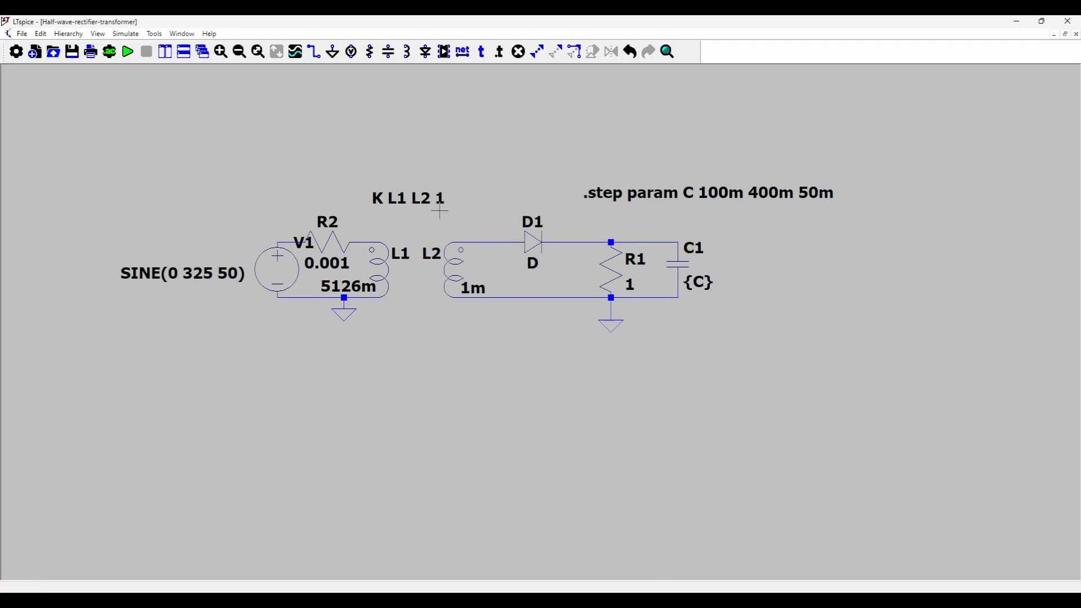
Run a transient analysis with a stop time of 40m.
{"action": "left_click", "coordinate": [128, 51]}
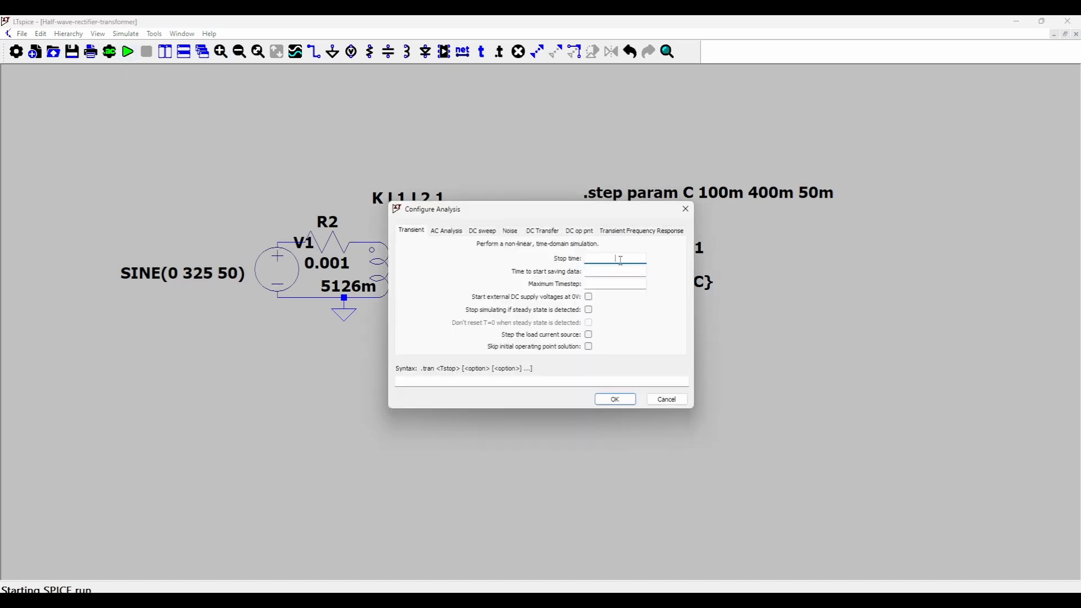
{"action": "type", "text": "40m"}
{"action": "left_click", "coordinate": [615, 404]}
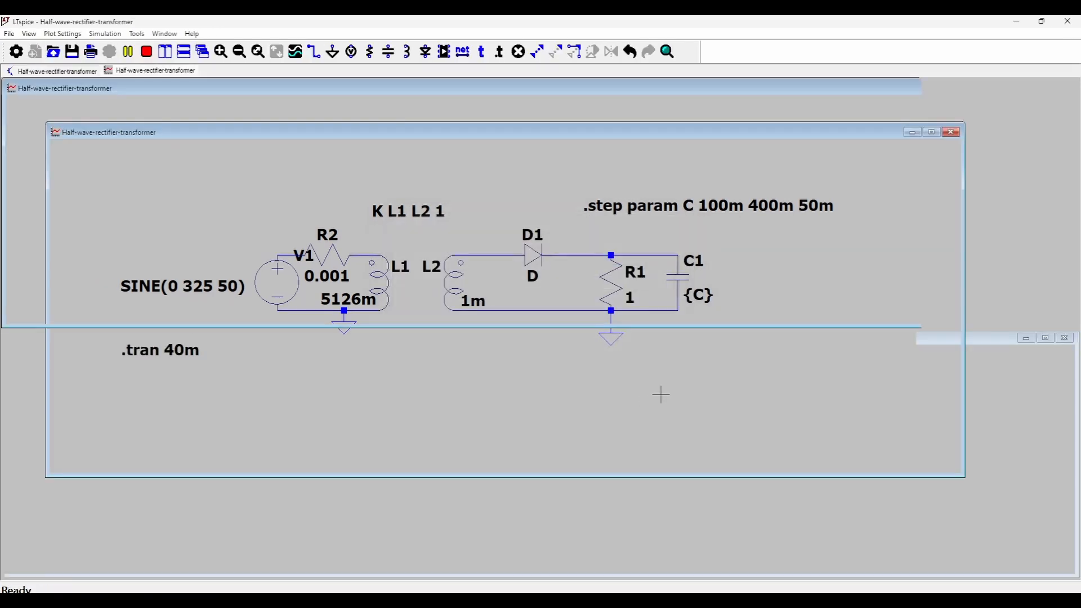
Plot the primary voltage at L1's upper node and the secondary voltage at L2's upper node in a separate plot pane.
{"action": "scroll", "coordinate": [588, 413], "scroll_direction": "up", "scroll_amount": 2}
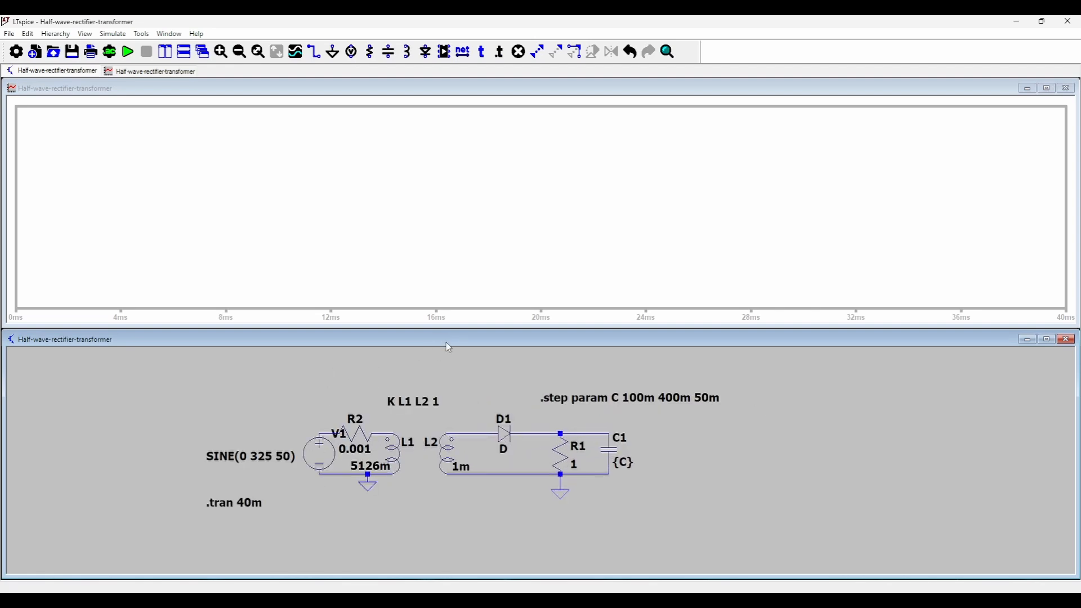
{"action": "left_click", "coordinate": [392, 431]}
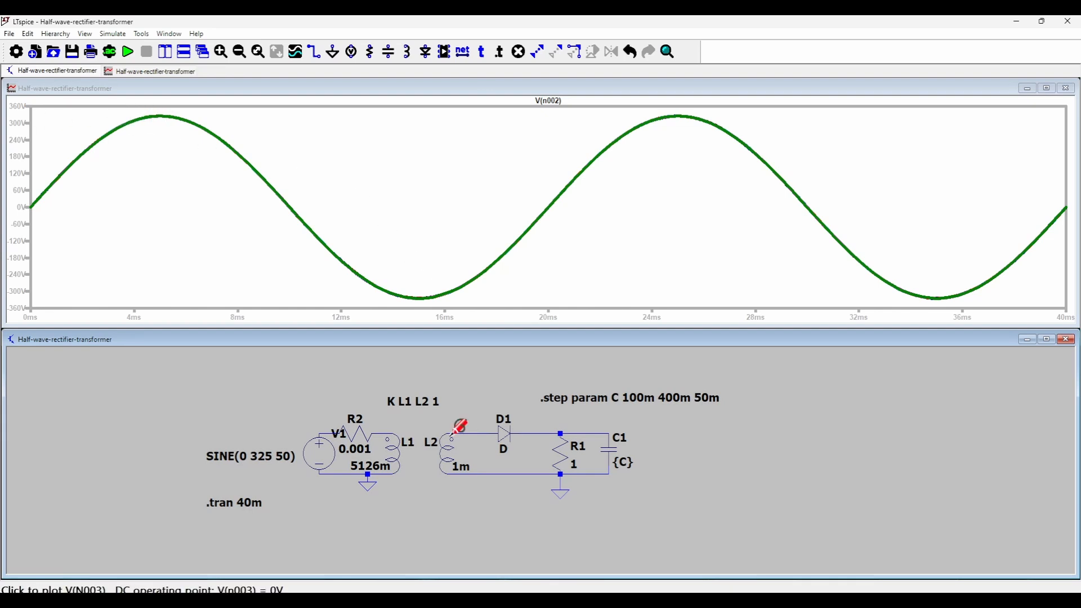
{"action": "left_click", "coordinate": [712, 89]}
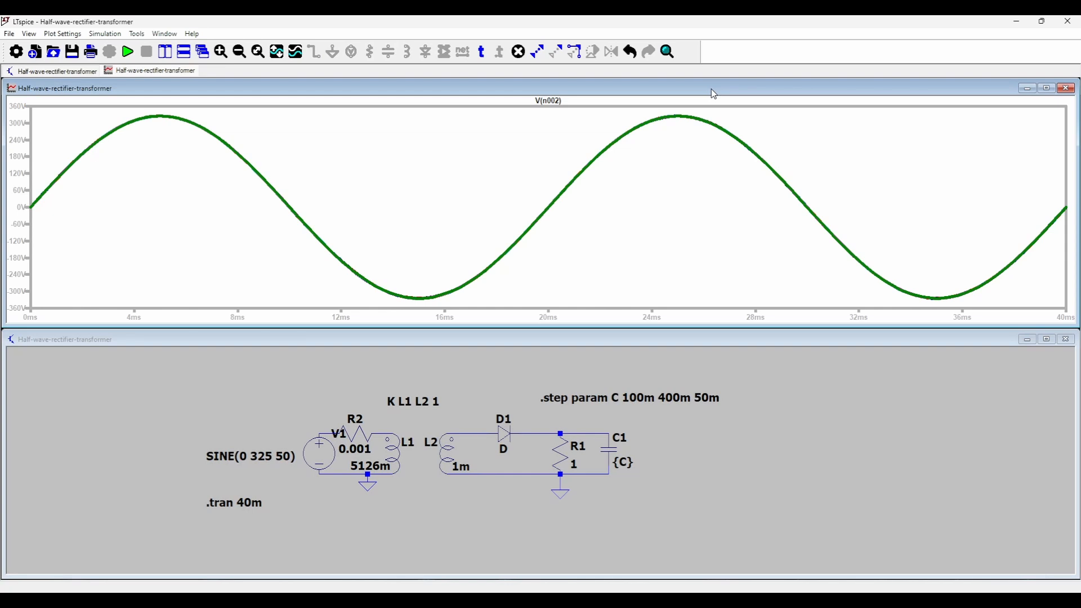
{"action": "key", "text": "p"}
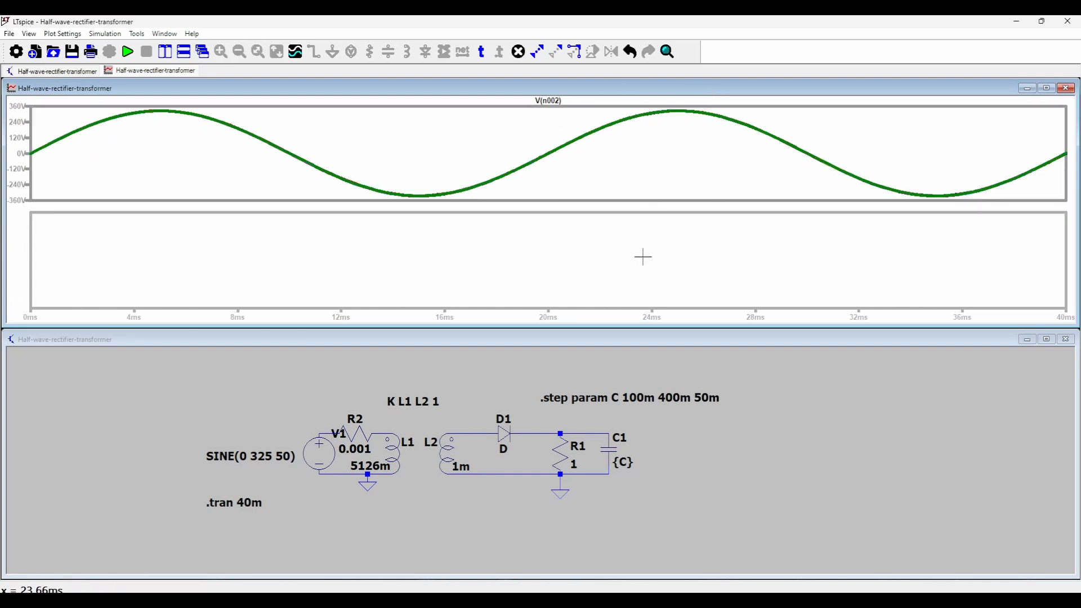
{"action": "left_click", "coordinate": [526, 340]}
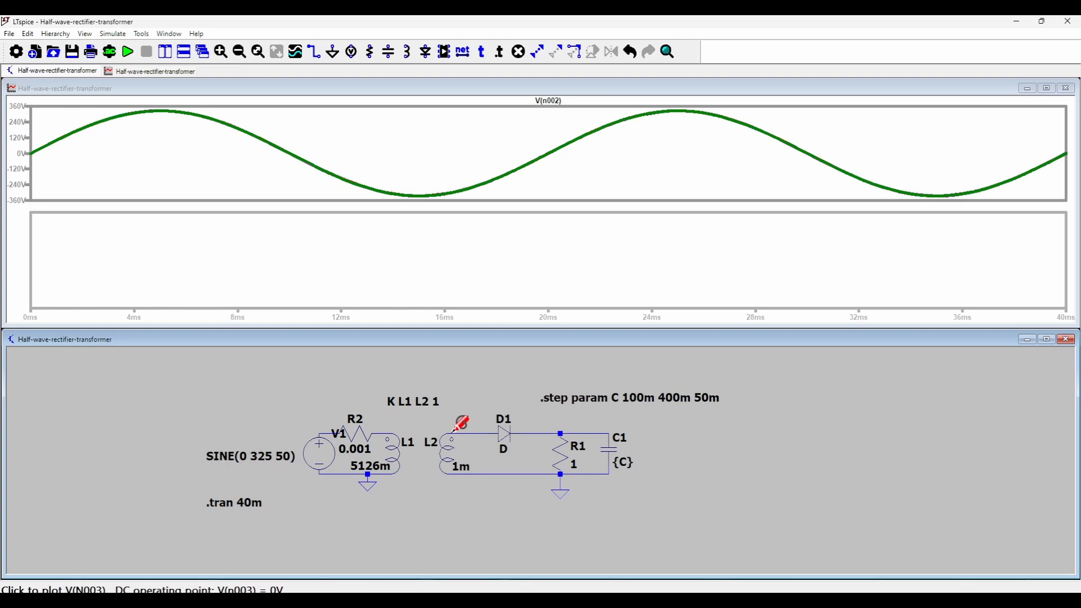
{"action": "left_click", "coordinate": [455, 431]}
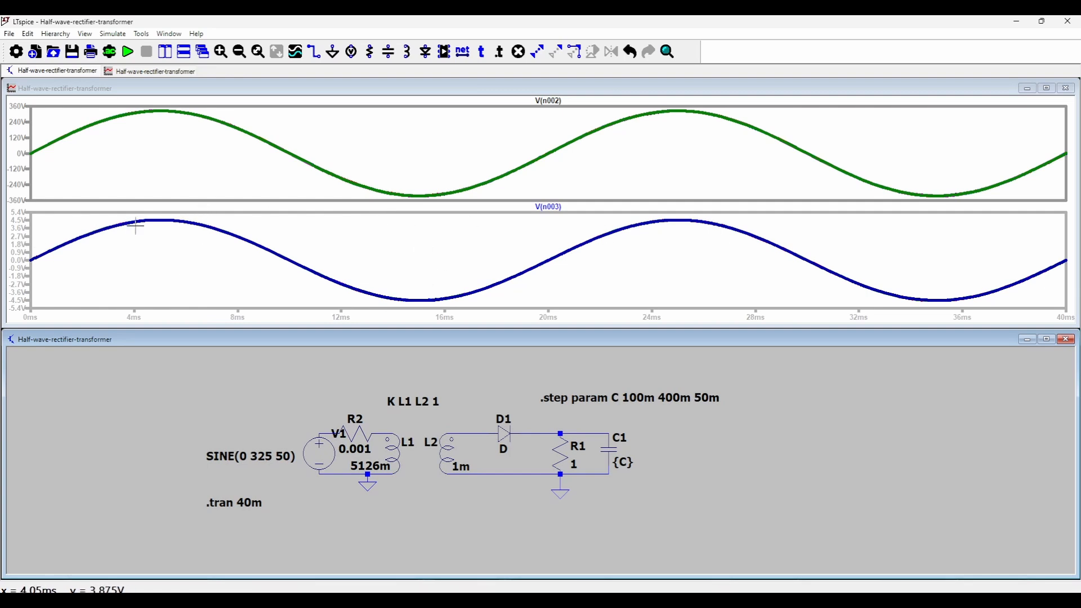
Measure the first positive peak of the secondary voltage V(n003) with a trace cursor, then close the cursor readout.
{"action": "right_click", "coordinate": [156, 224]}
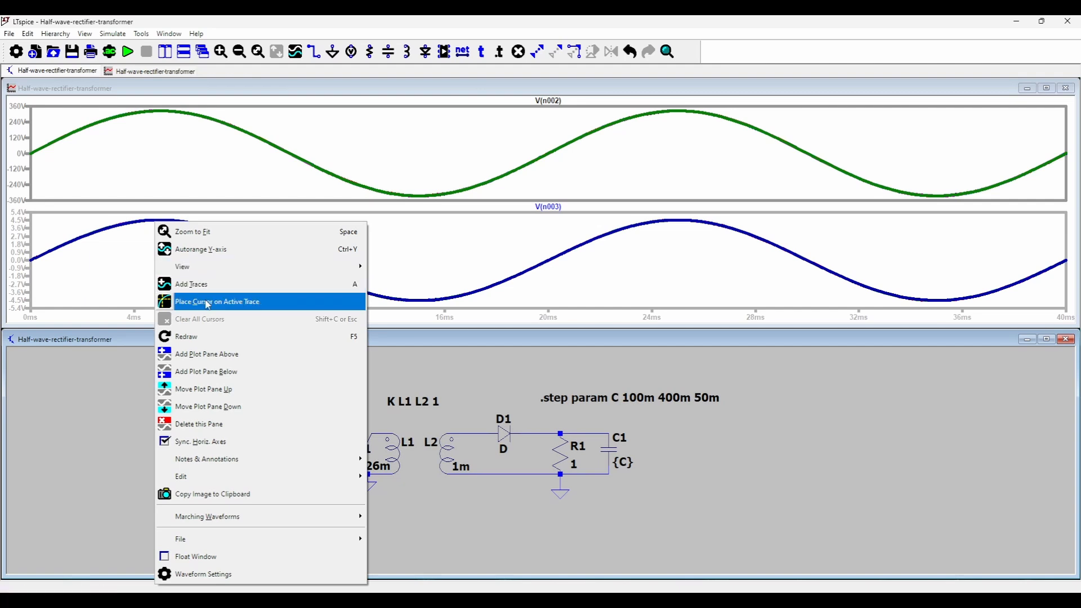
{"action": "left_click", "coordinate": [207, 304]}
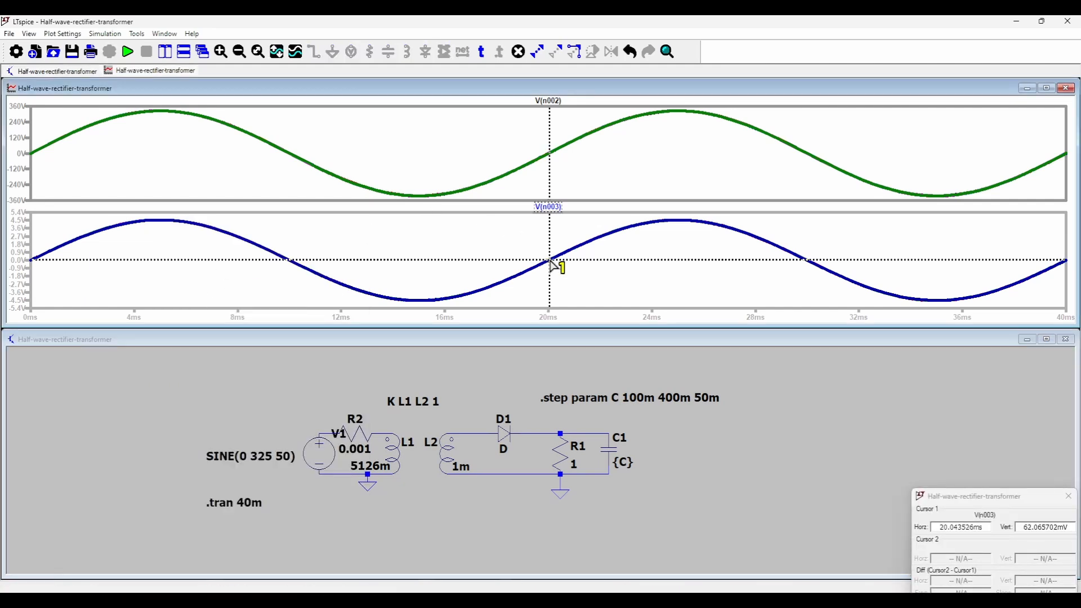
{"action": "left_click_drag", "start_coordinate": [551, 262], "coordinate": [158, 225]}
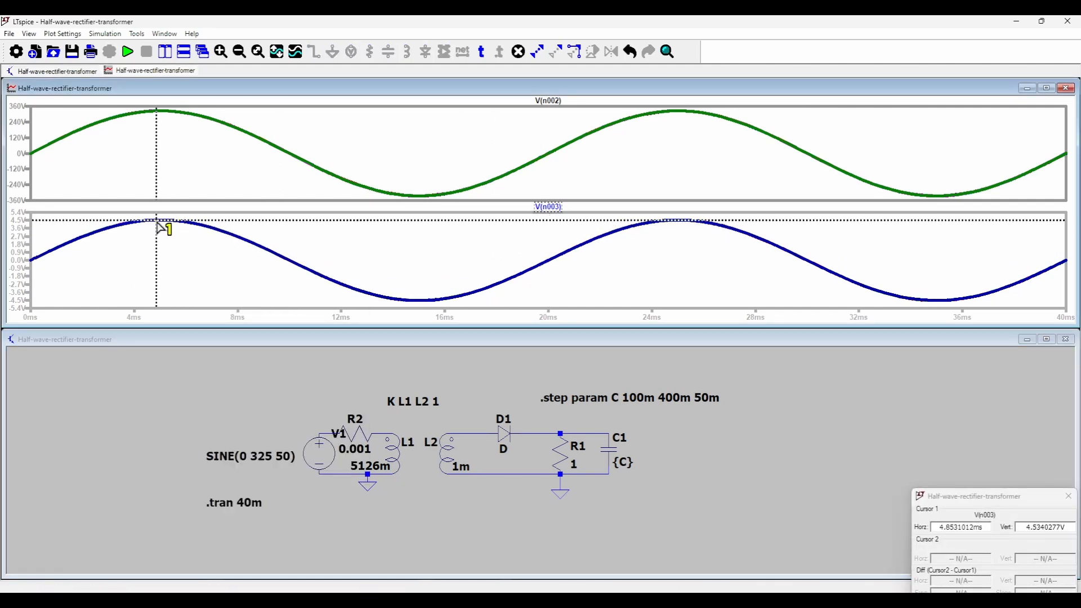
{"action": "left_click_drag", "start_coordinate": [1000, 499], "coordinate": [858, 284]}
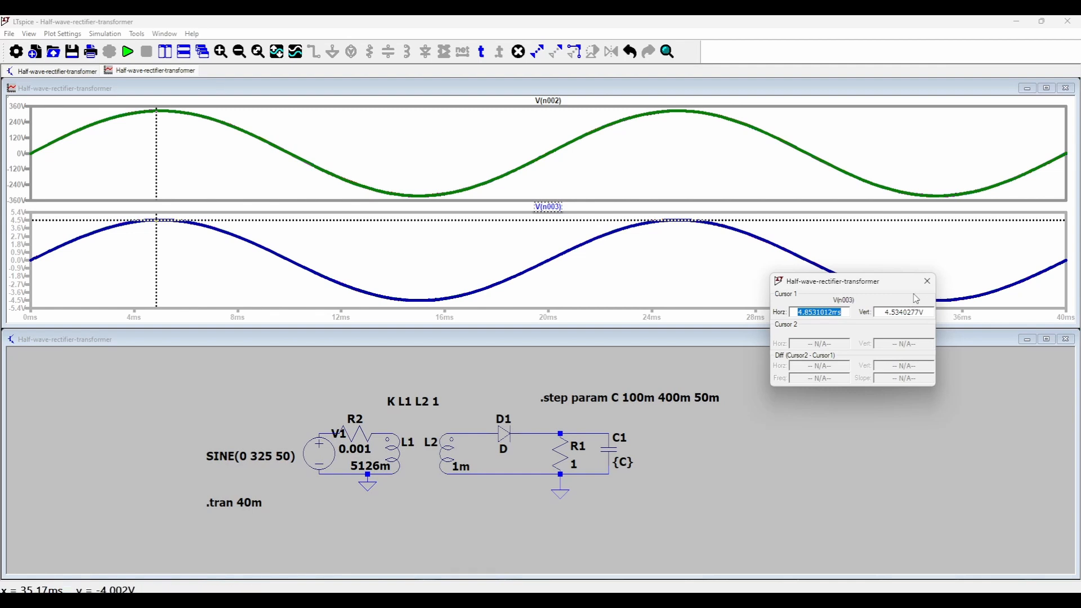
{"action": "left_click", "coordinate": [928, 281]}
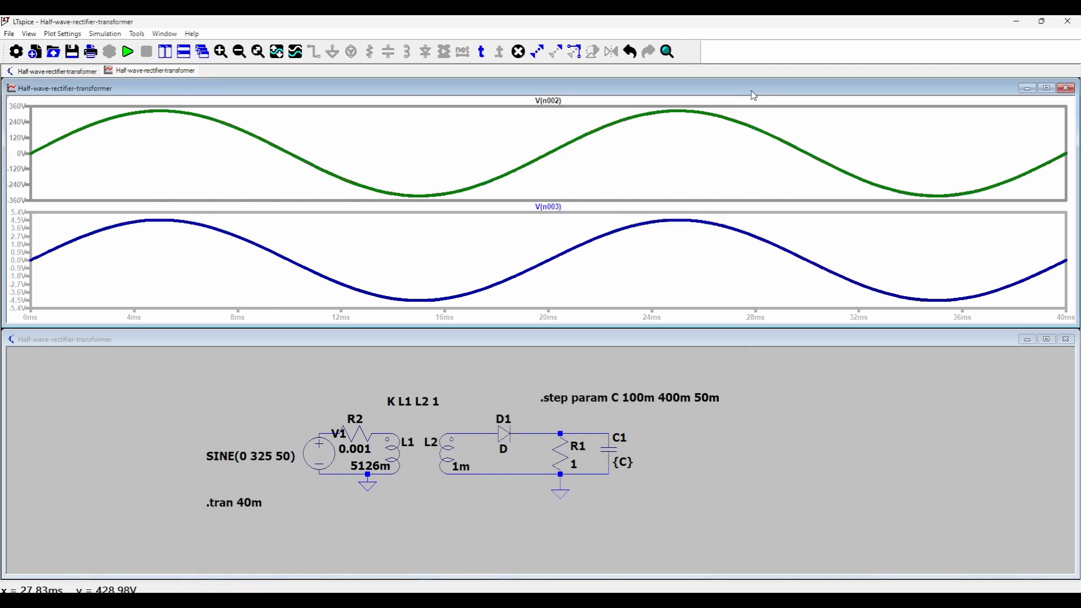
Add a third plot pane and plot the output voltage at C1's upper node in it.
{"action": "key", "text": "p"}
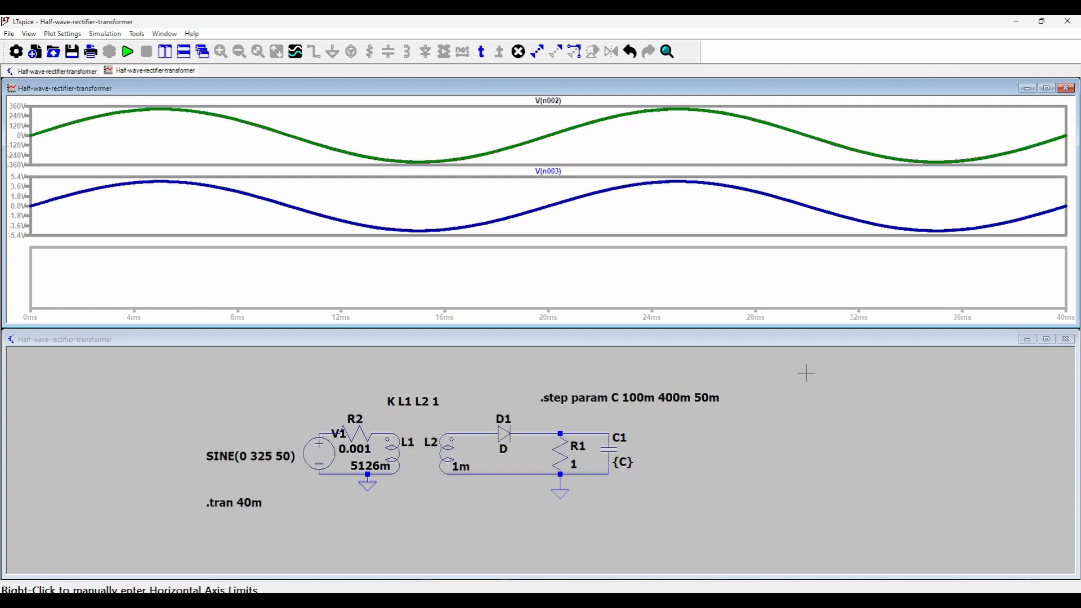
{"action": "left_click", "coordinate": [685, 338]}
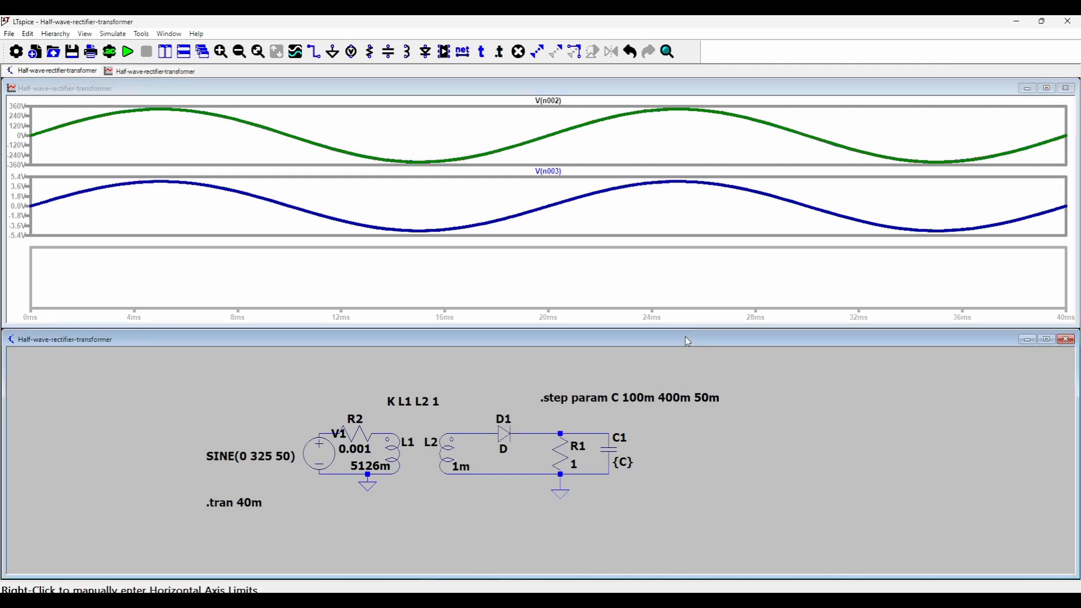
{"action": "left_click", "coordinate": [611, 429]}
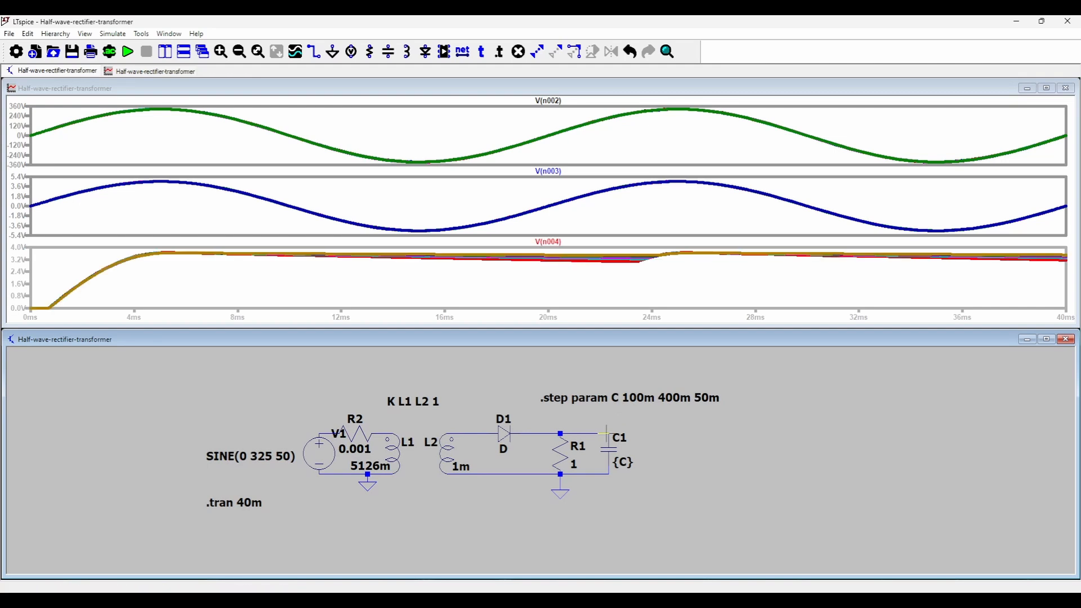
Enlarge the ripple of V(n004) in a maximized plot window and step a cursor through its traces at 15 ms.
{"action": "left_click", "coordinate": [1046, 89]}
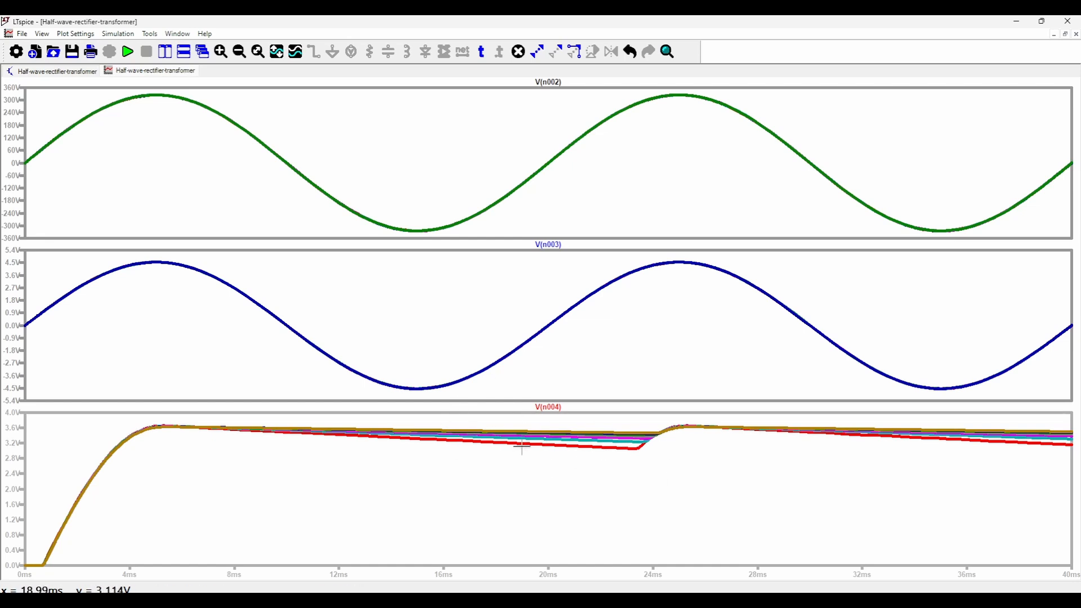
{"action": "left_click_drag", "start_coordinate": [113, 418], "coordinate": [717, 473]}
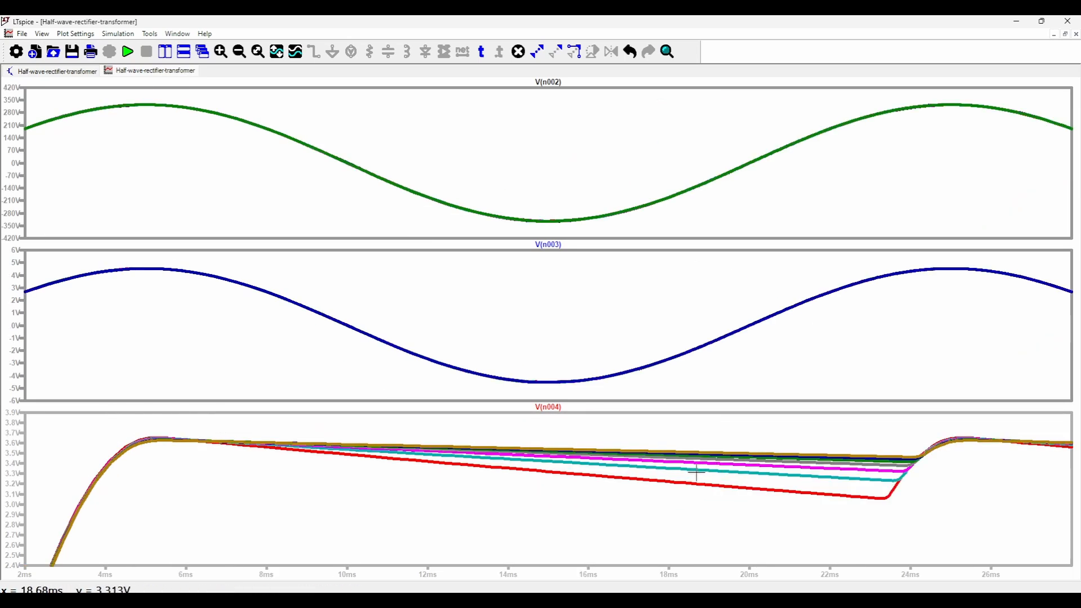
{"action": "right_click", "coordinate": [704, 467]}
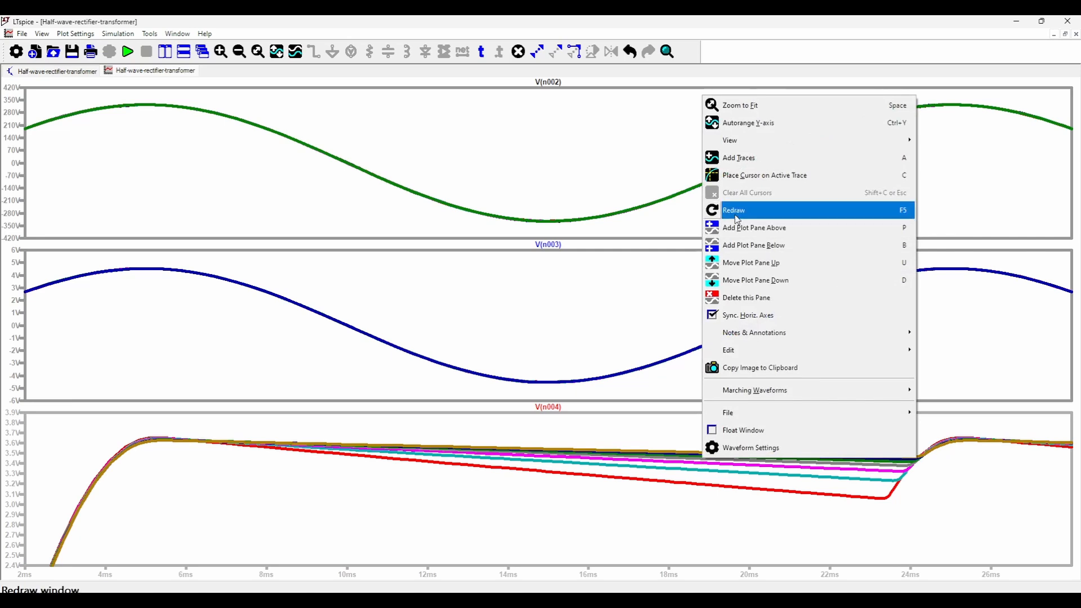
{"action": "left_click", "coordinate": [775, 177]}
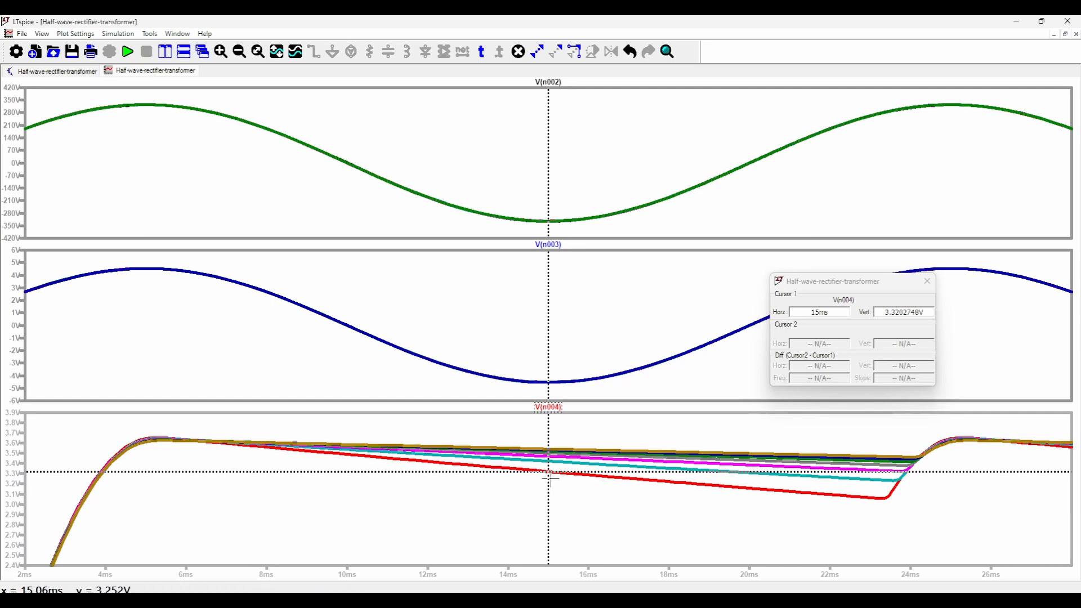
{"action": "key", "text": "Up"}
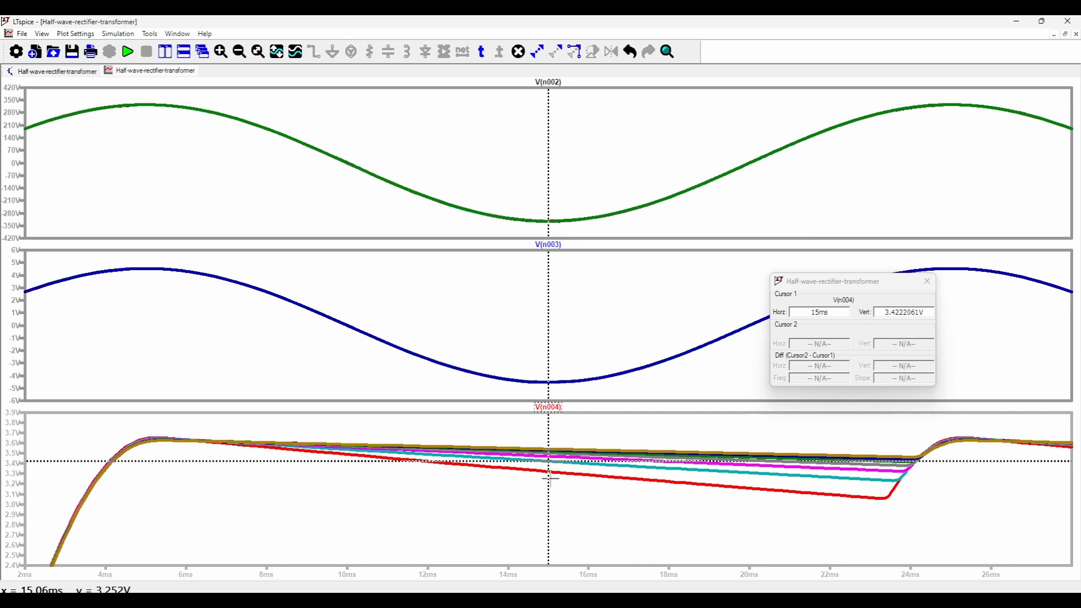
{"action": "key", "text": "Up"}
{"action": "key", "text": "Down"}
{"action": "key", "text": "Down"}
{"action": "key", "text": "Down"}
{"action": "key", "text": "Down"}
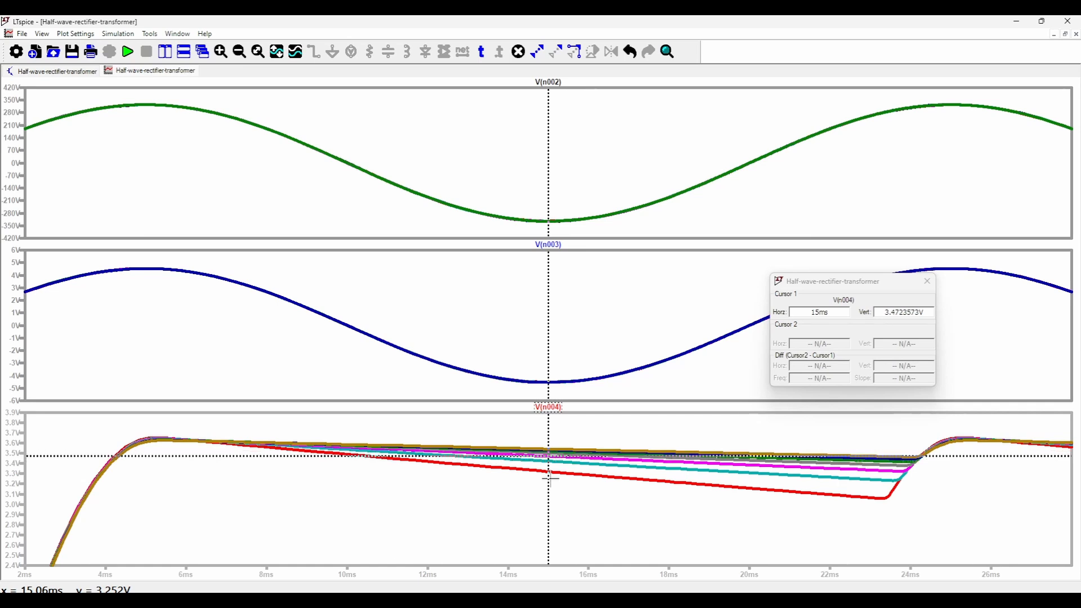
Check the capacitance value belonging to the first, second and sixth stepped V(n004) traces at the cursor.
{"action": "right_click", "coordinate": [550, 474]}
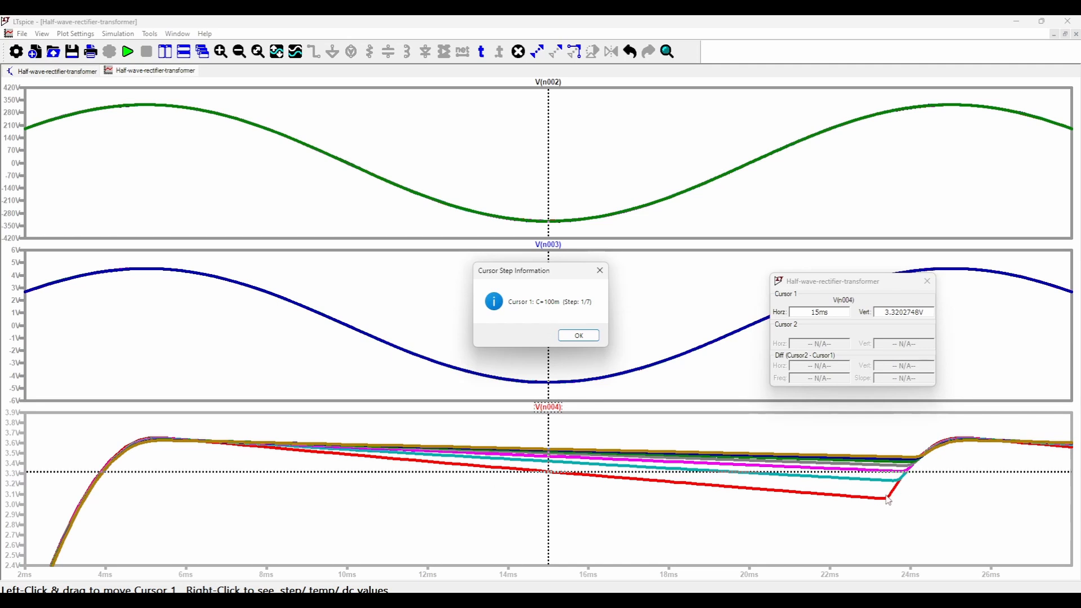
{"action": "left_click", "coordinate": [580, 336]}
{"action": "key", "text": "Up"}
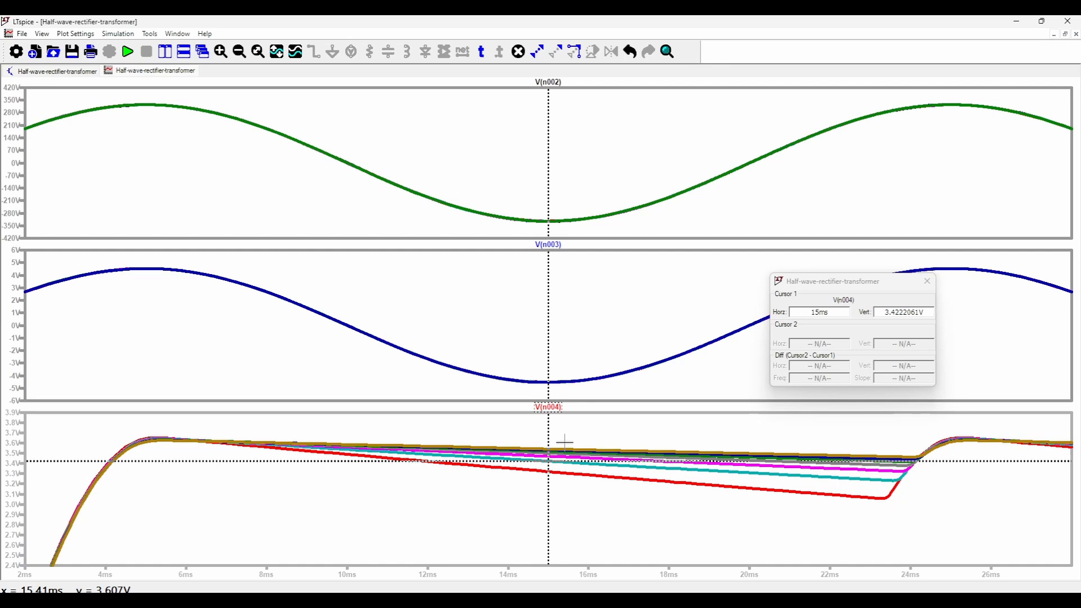
{"action": "right_click", "coordinate": [552, 468]}
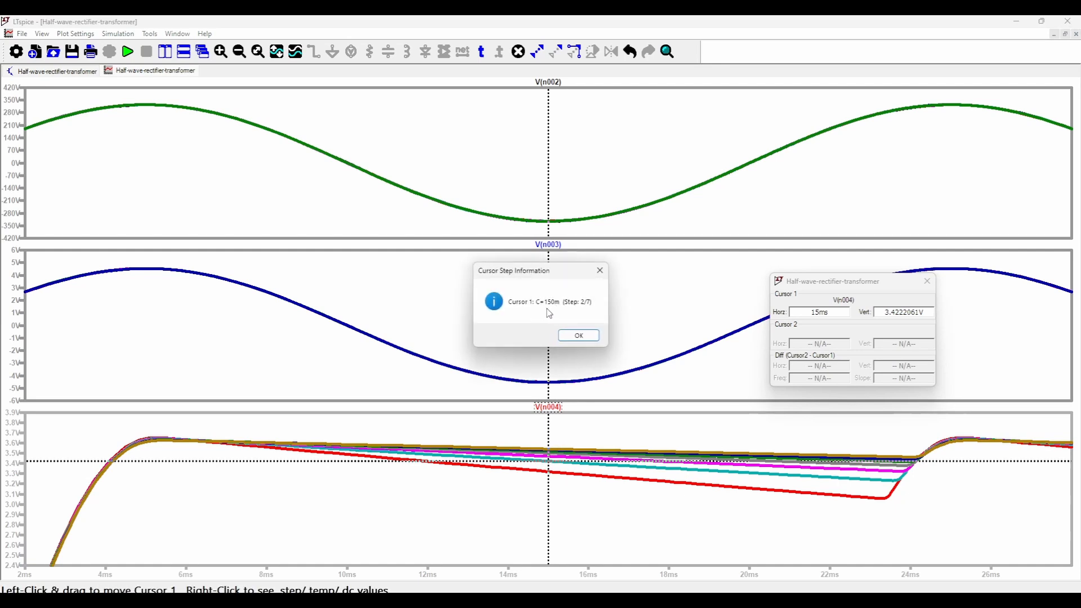
{"action": "left_click", "coordinate": [589, 339]}
{"action": "key", "text": "Up"}
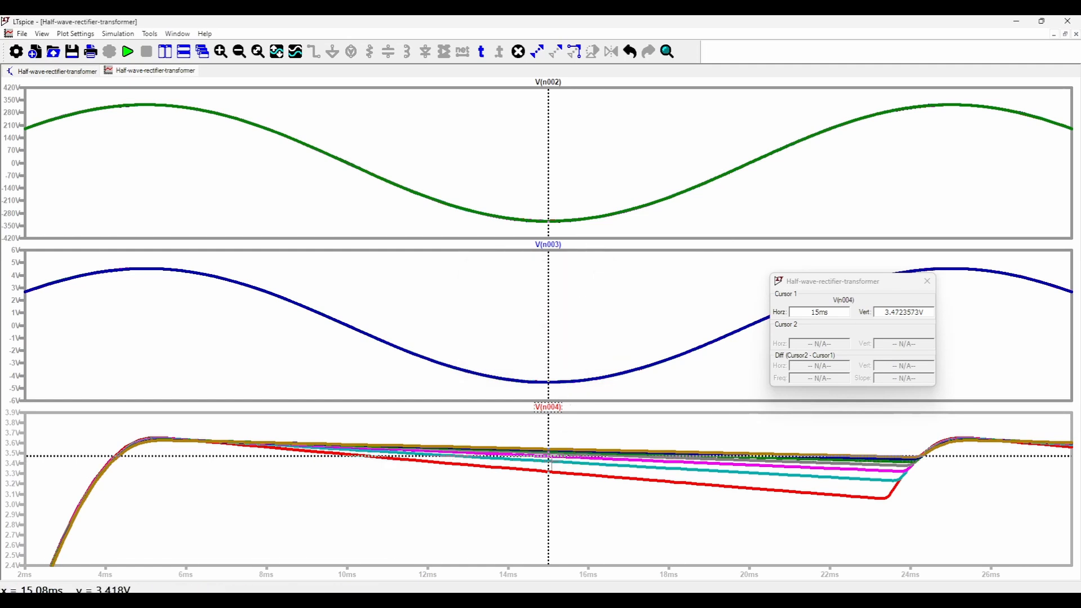
{"action": "key", "text": "Up"}
{"action": "key", "text": "Up"}
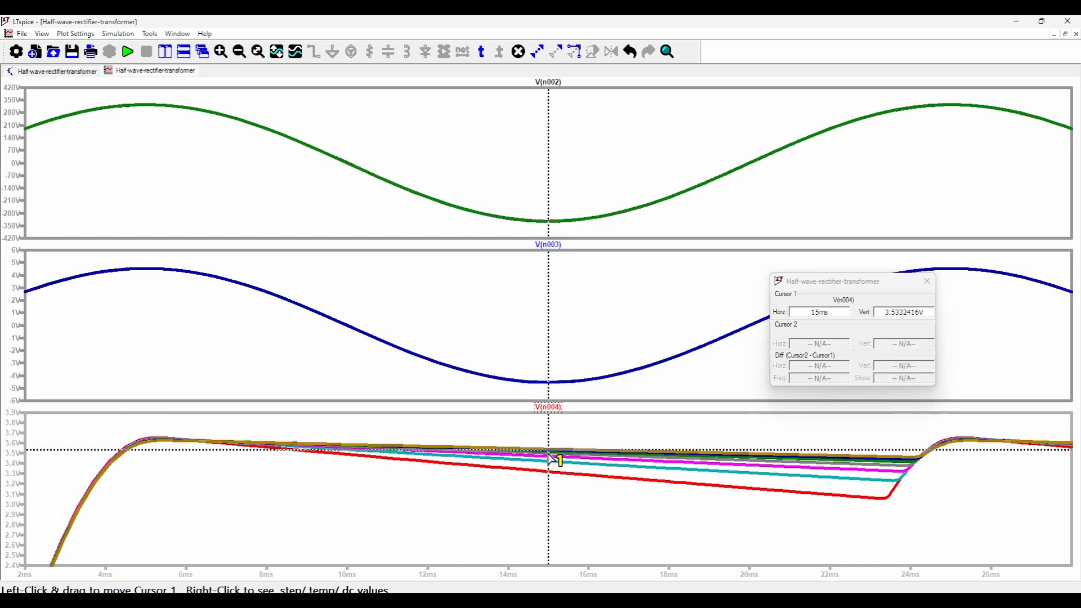
{"action": "right_click", "coordinate": [550, 455]}
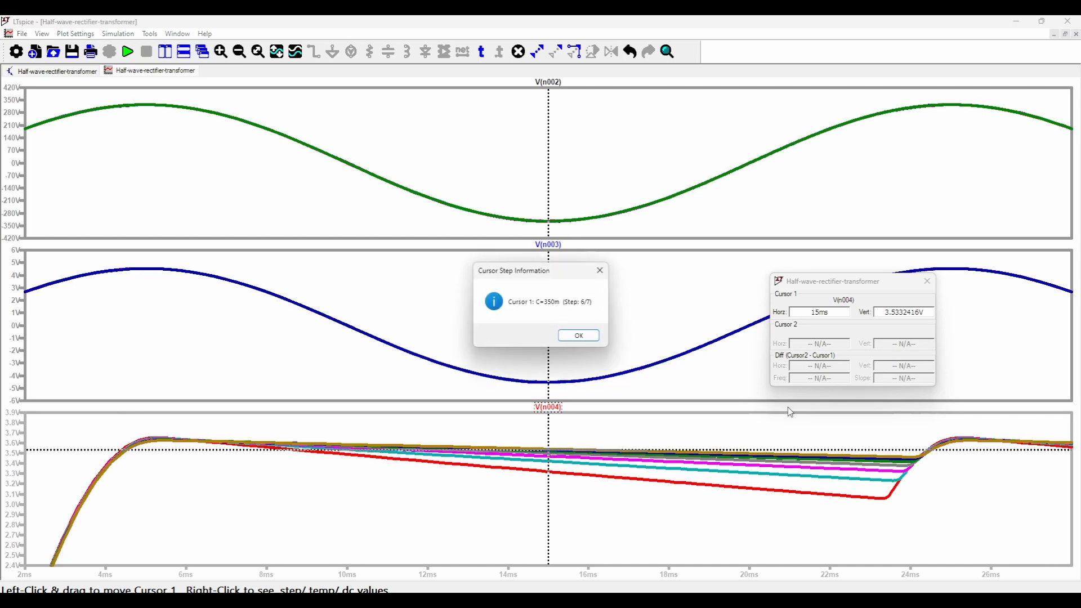
{"action": "left_click", "coordinate": [580, 336]}
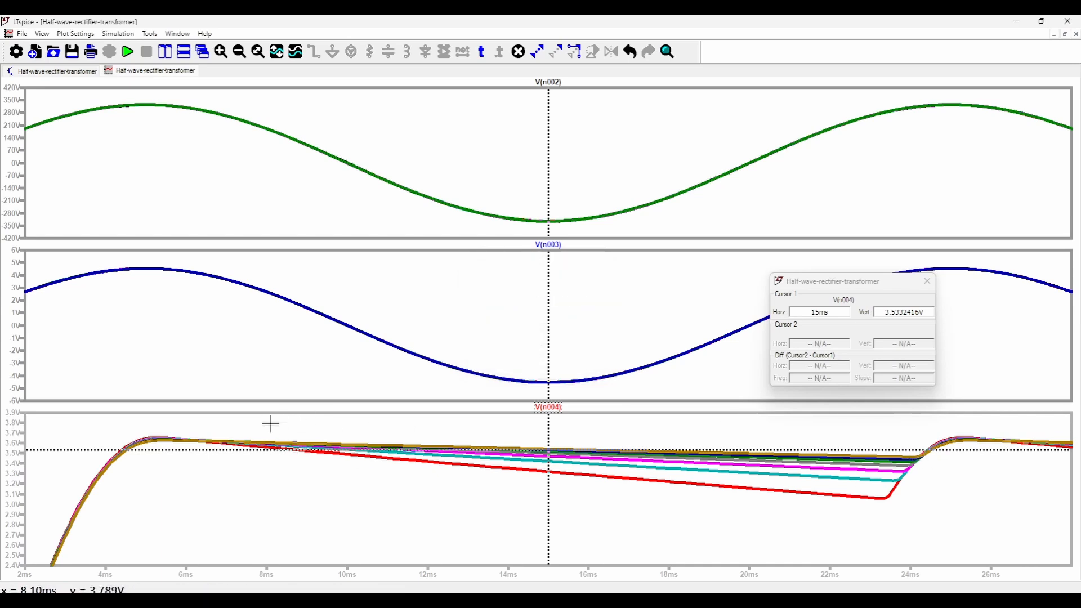
Examine the V(n004) ripple between 8 ms and 26 ms, remove the cursor and restore the plot window's size.
{"action": "left_click_drag", "start_coordinate": [270, 424], "coordinate": [941, 485]}
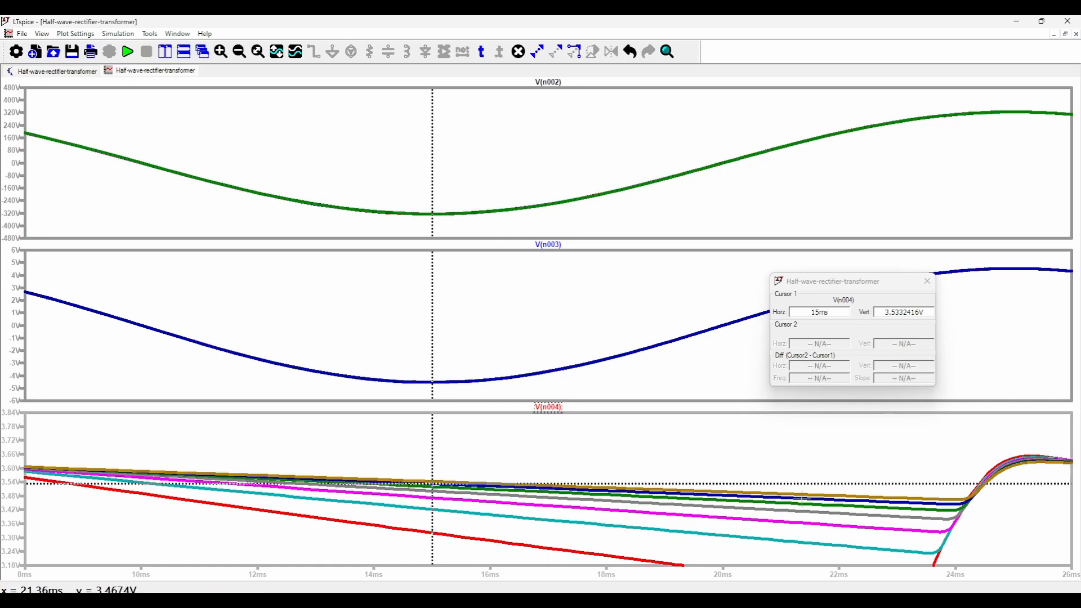
{"action": "left_click", "coordinate": [928, 281]}
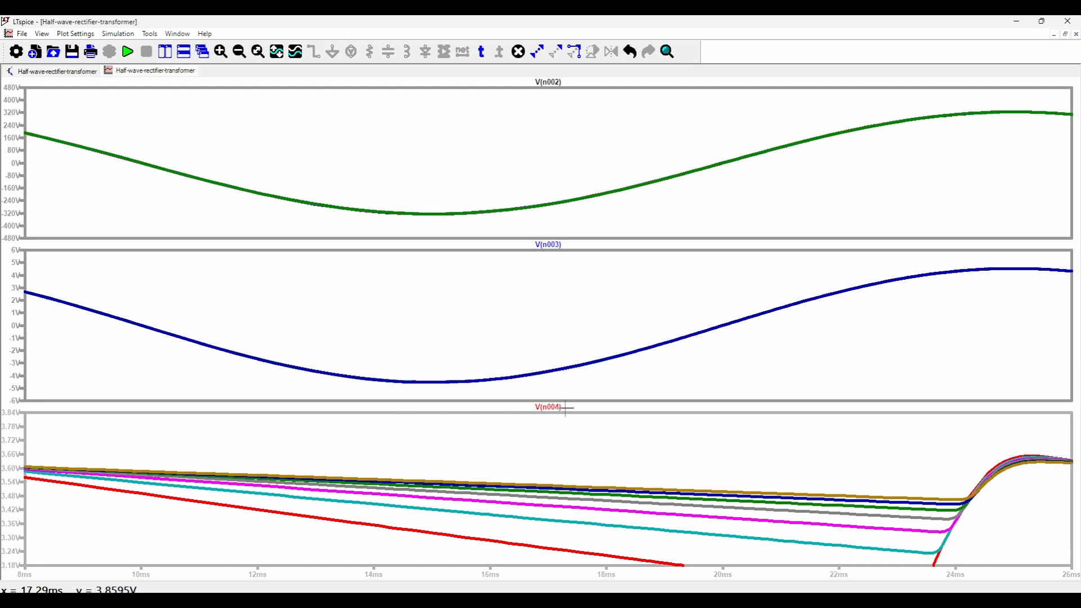
{"action": "left_click", "coordinate": [1065, 33]}
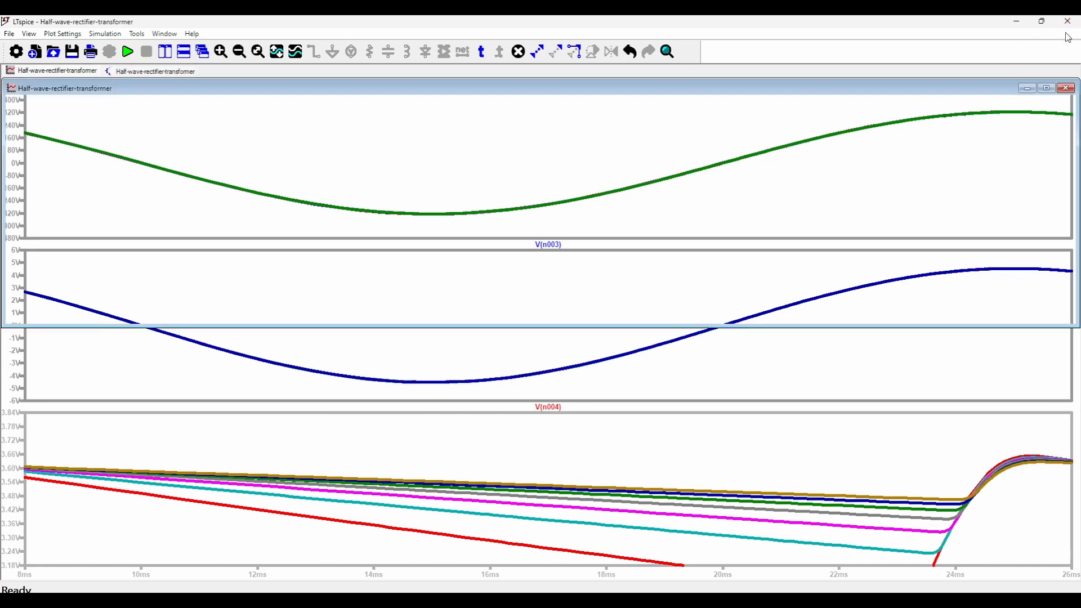